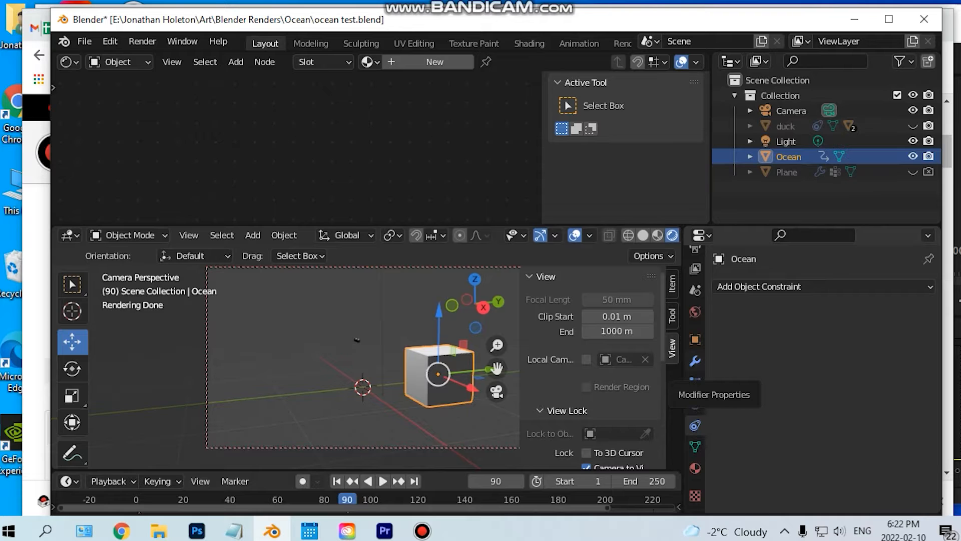
- Add an Ocean modifier to the Ocean cube
click(695, 361)
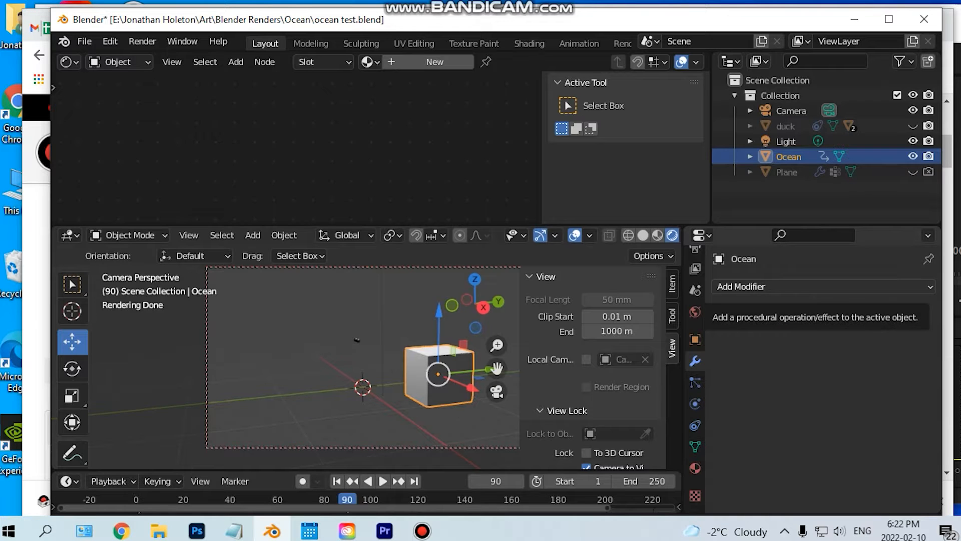
click(751, 286)
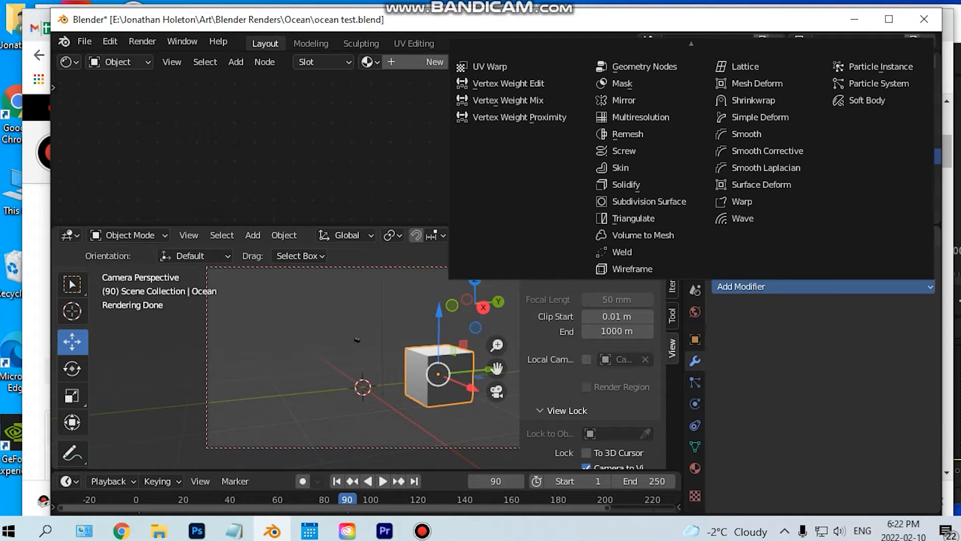
scroll(495, 72, up, 3)
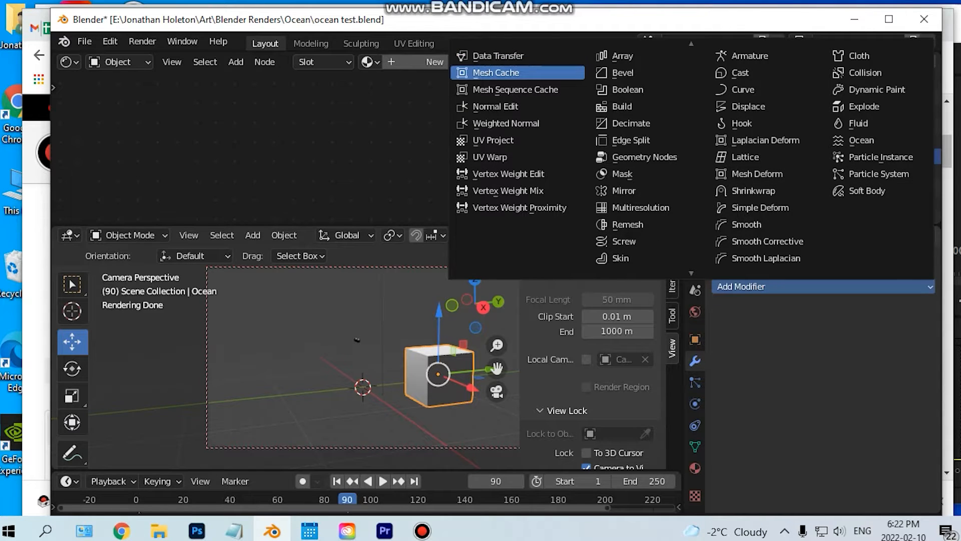
click(861, 140)
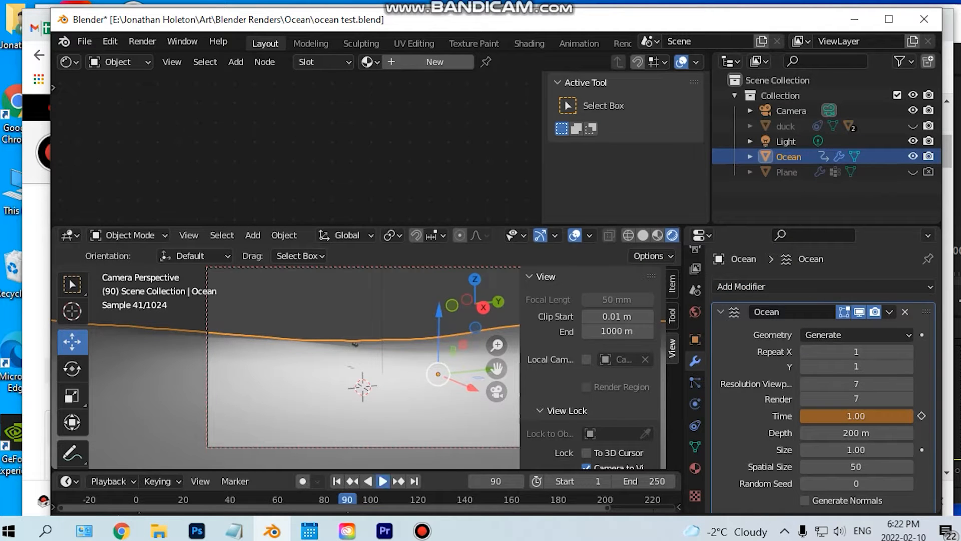
- Play the ocean animation twice to preview the wave motion, returning to frame 1 each time
click(382, 480)
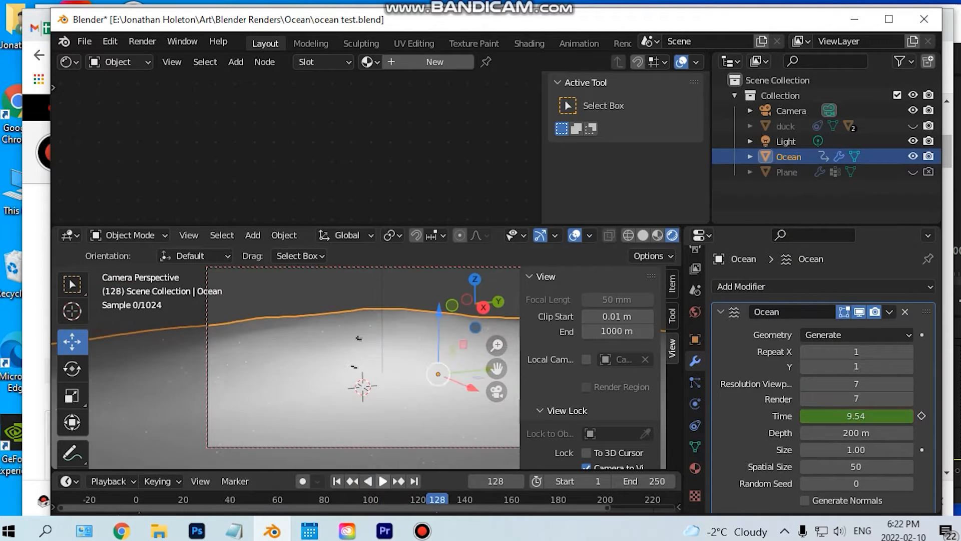
click(337, 481)
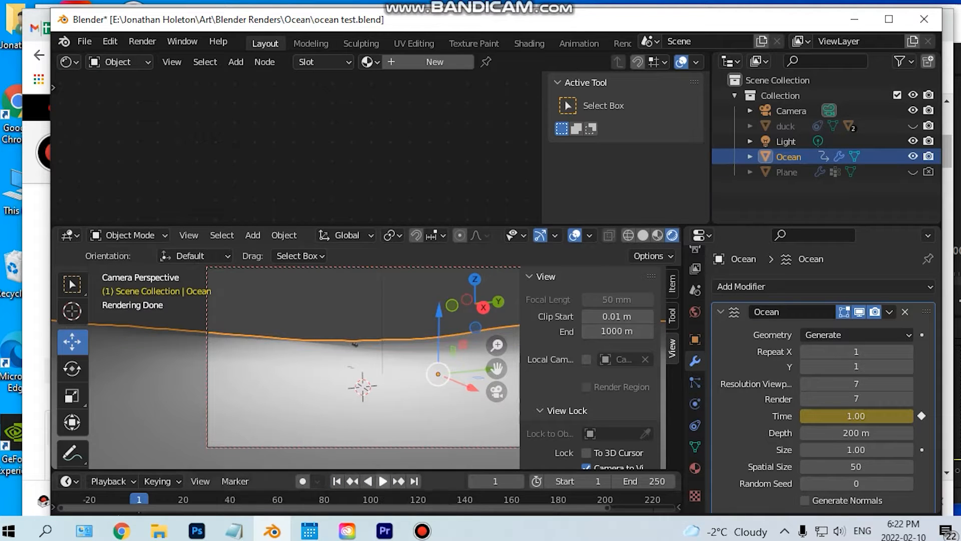
click(378, 480)
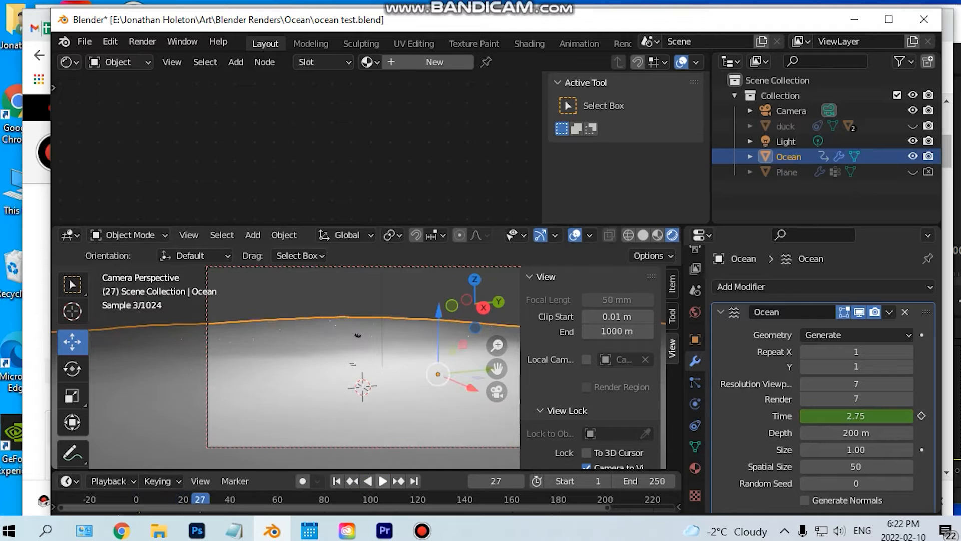
click(336, 481)
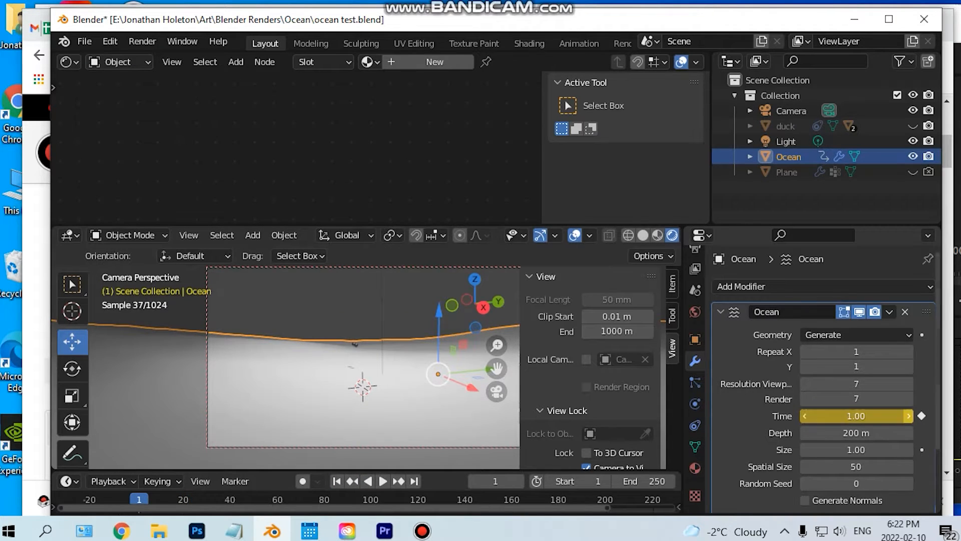
- Remove the Ocean modifier's Time keyframe at frame 1, then play and stop the animation
click(921, 416)
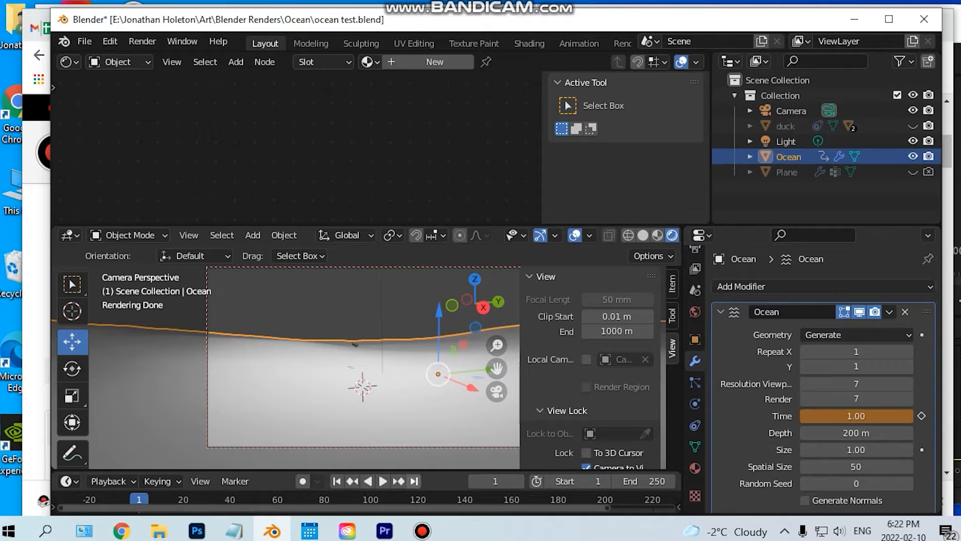
click(382, 481)
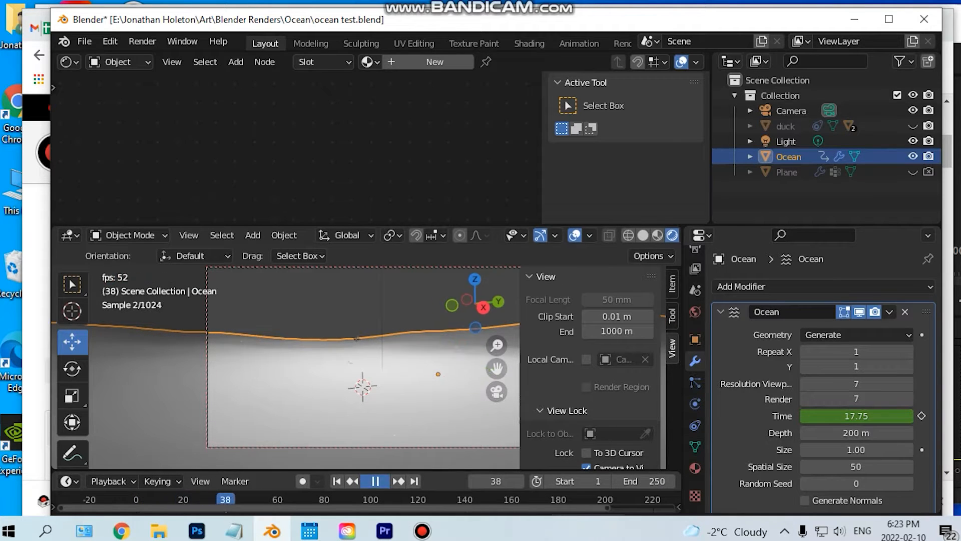
key(space)
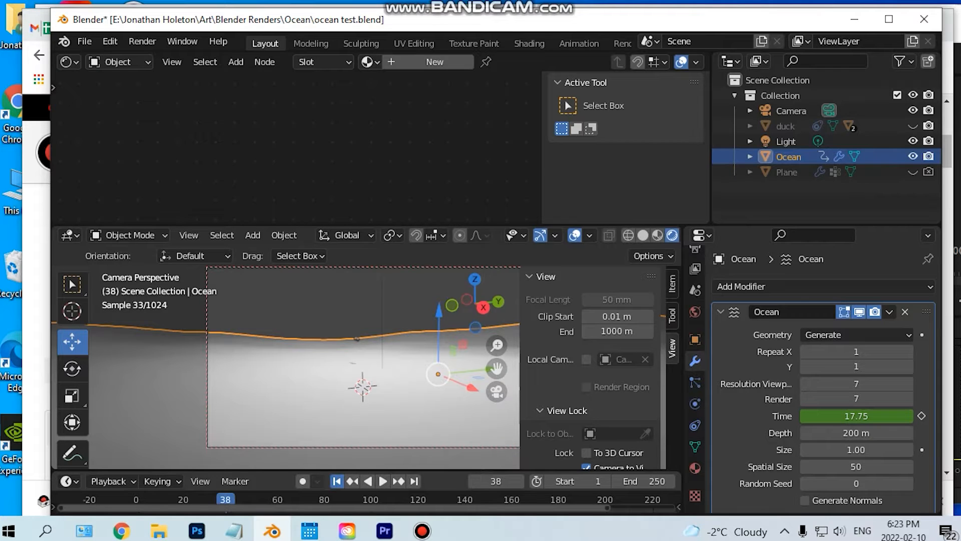
- Set the Ocean modifier's Time to 1 at frame 1 and insert a keyframe on it
key(shift+Left)
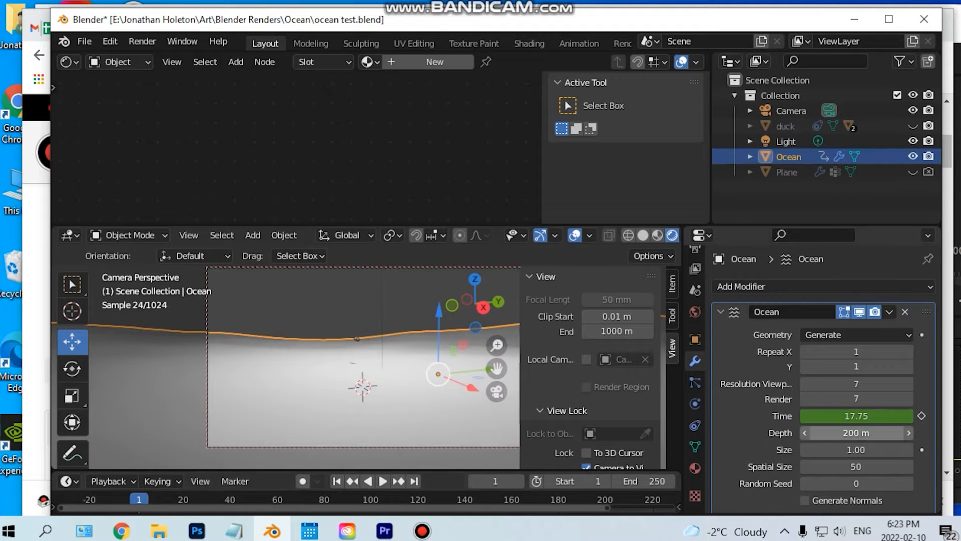
click(856, 415)
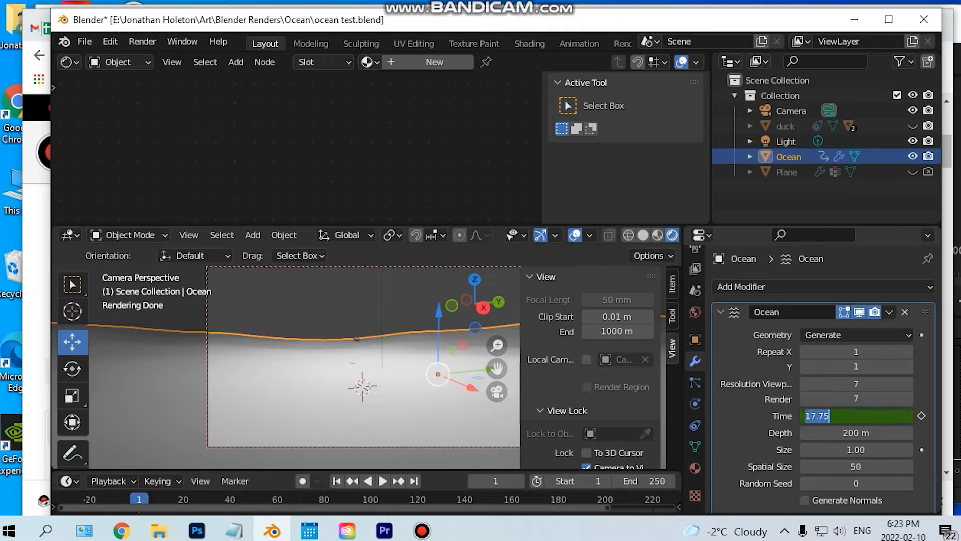
text(1)
key(Return)
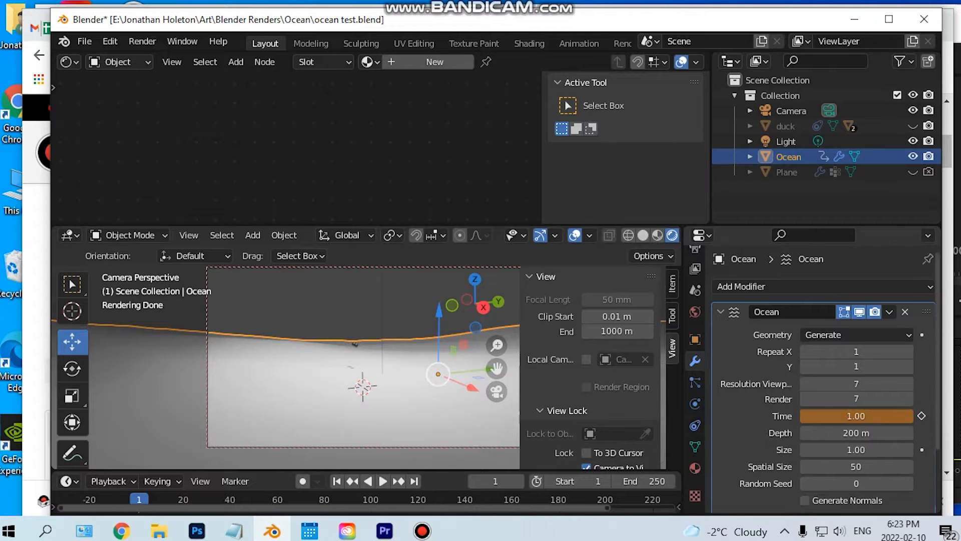
key(i)
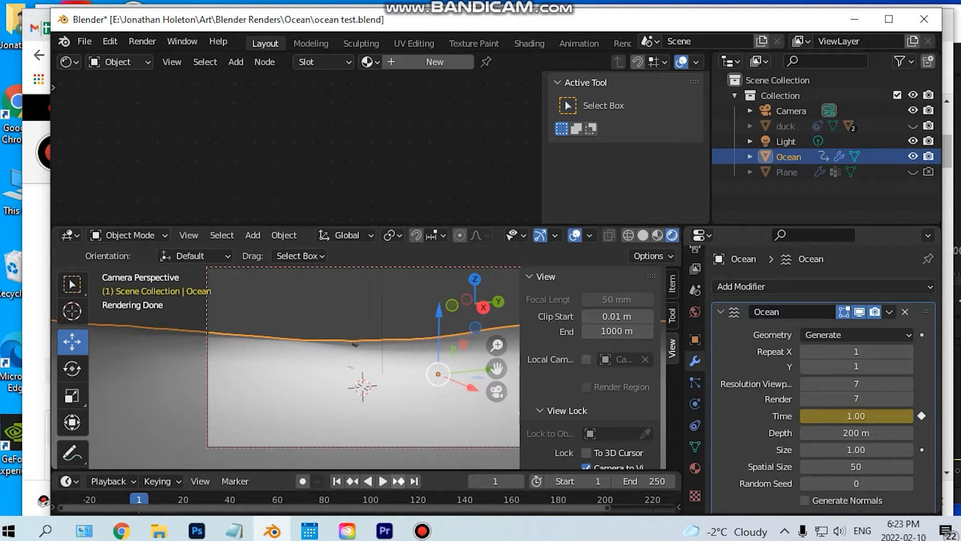
- At frame 250, raise the Ocean modifier's Time to 18.78 and insert a keyframe on it
click(414, 481)
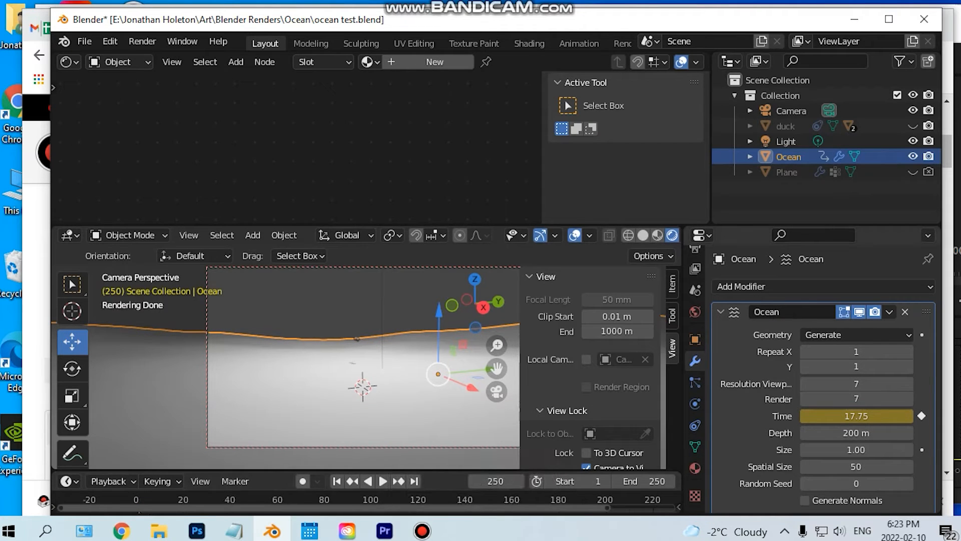
click(856, 416)
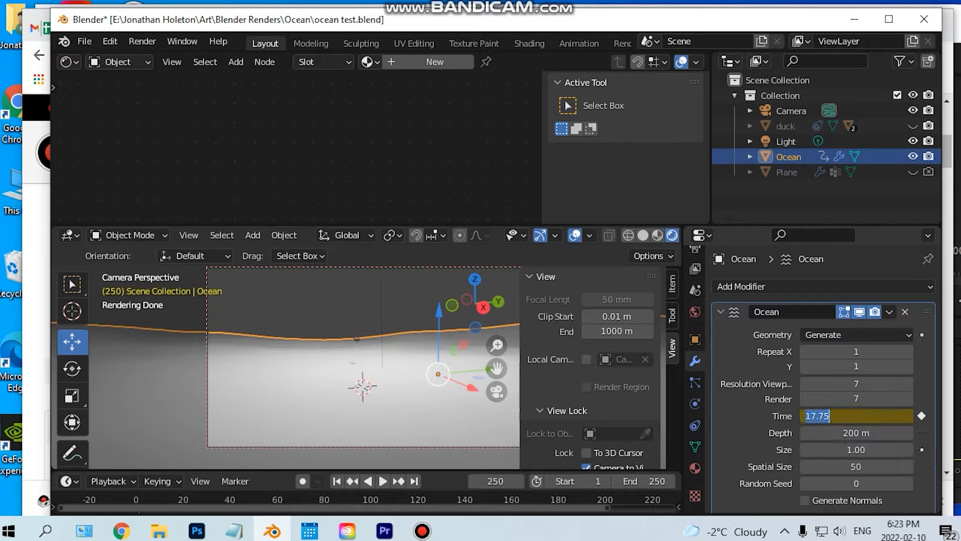
click(829, 416)
key(Return)
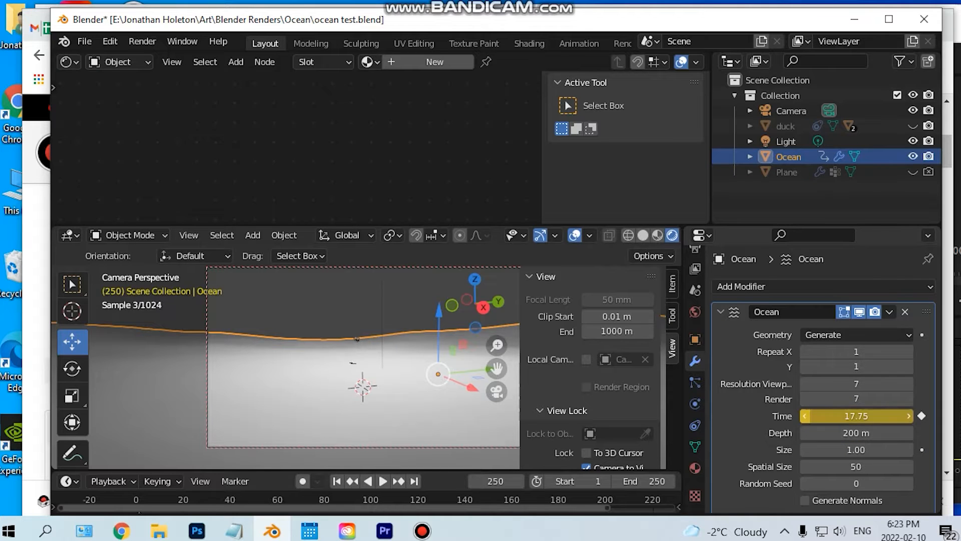
drag(856, 416, 907, 416)
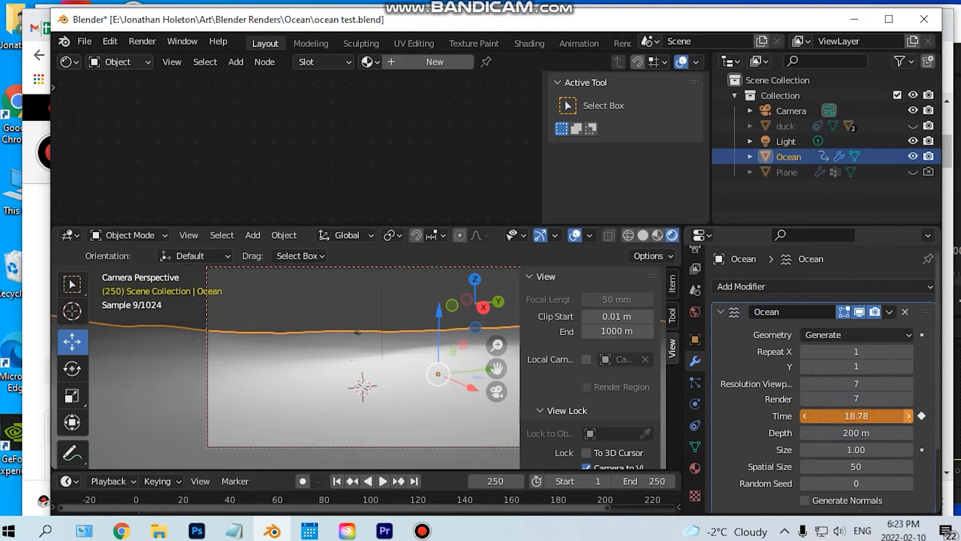
key(i)
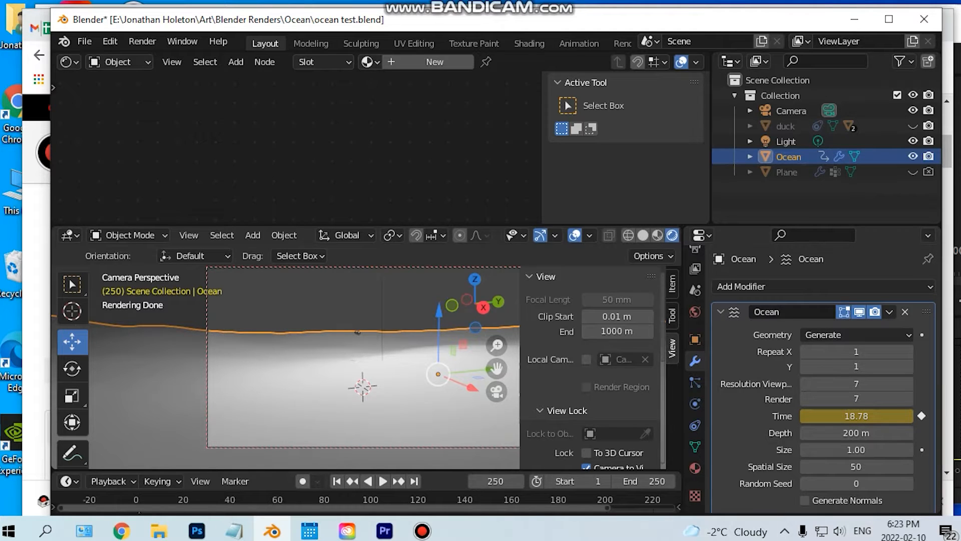
- Play the wave animation from frame 1 to check it, stop it and return to frame 0
middle_drag(625, 499, 653, 499)
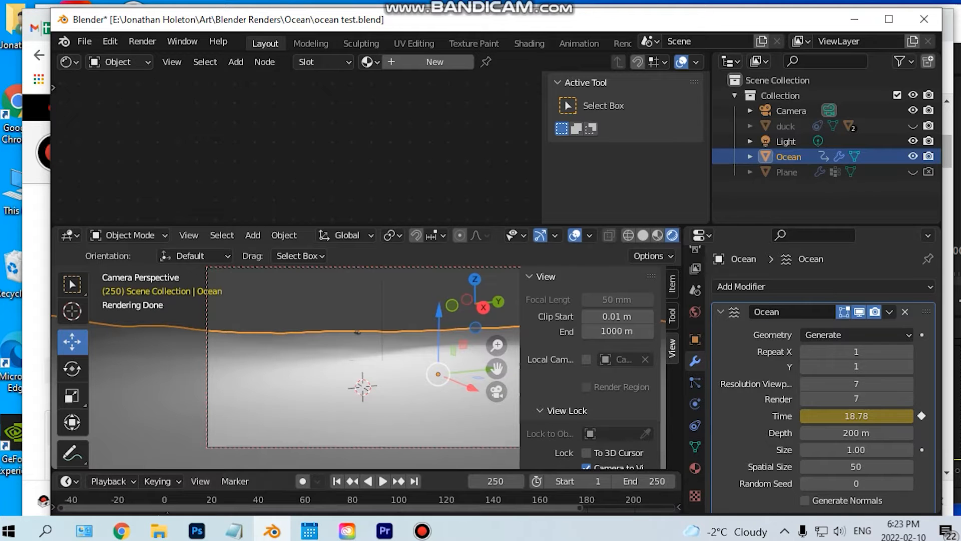
middle_drag(551, 499, 671, 499)
click(337, 481)
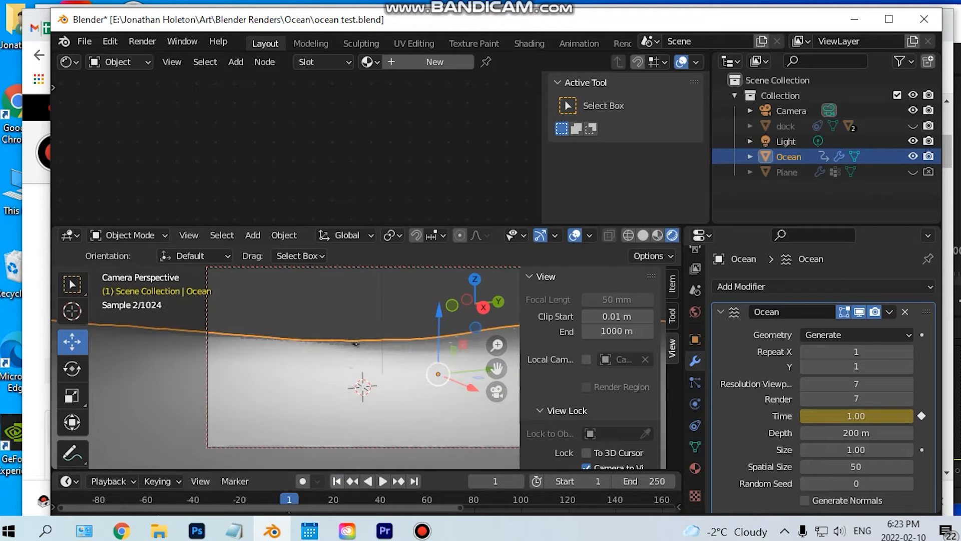
key(space)
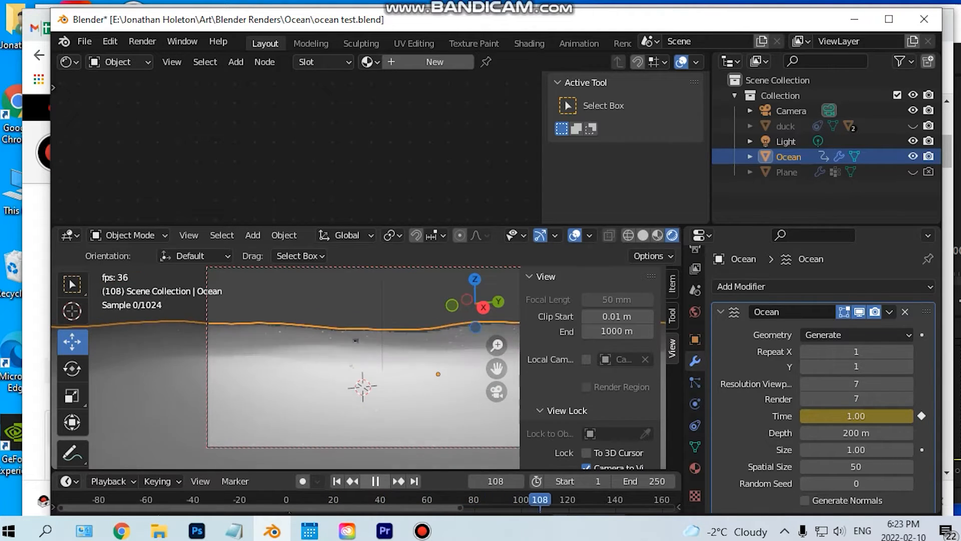
key(space)
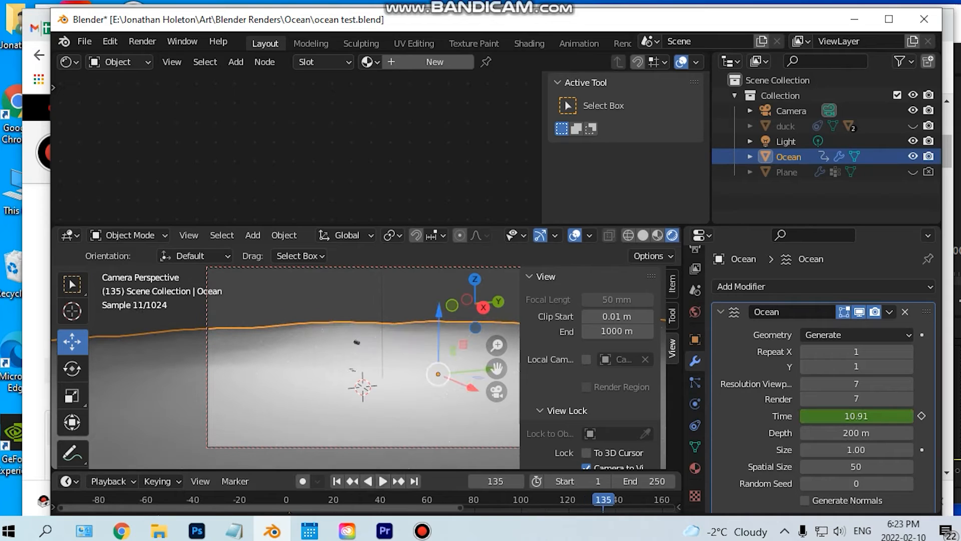
drag(603, 499, 286, 499)
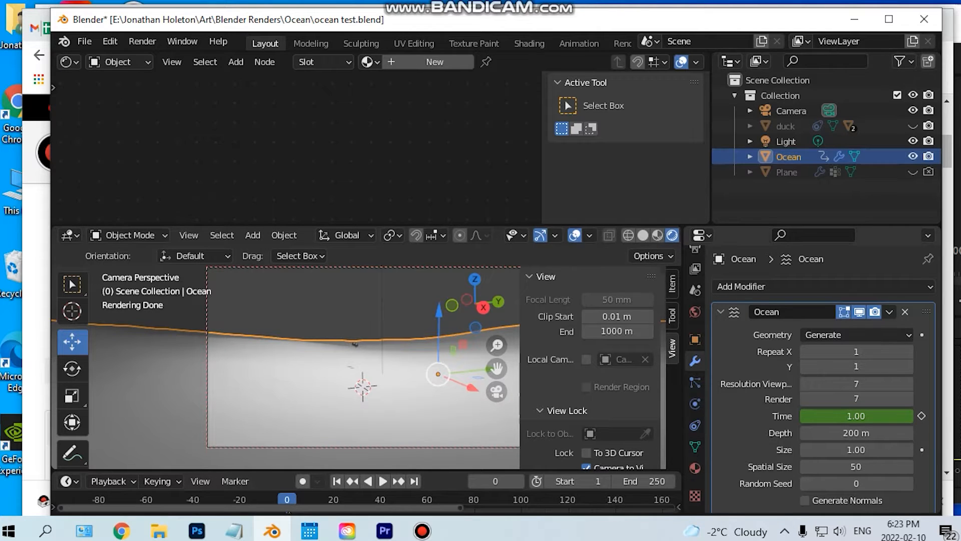
- Collapse the Ocean modifier's settings and create a new material for the Ocean object
click(721, 311)
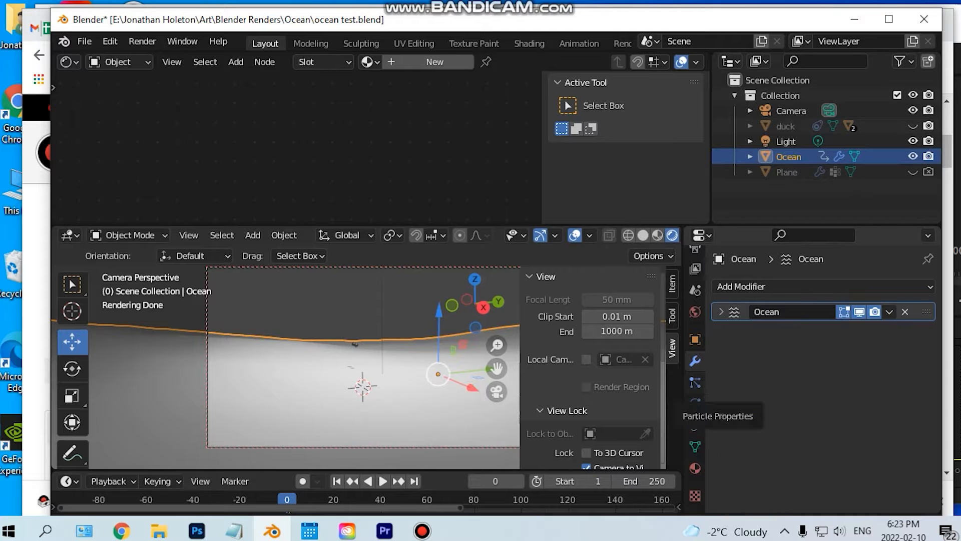
click(695, 468)
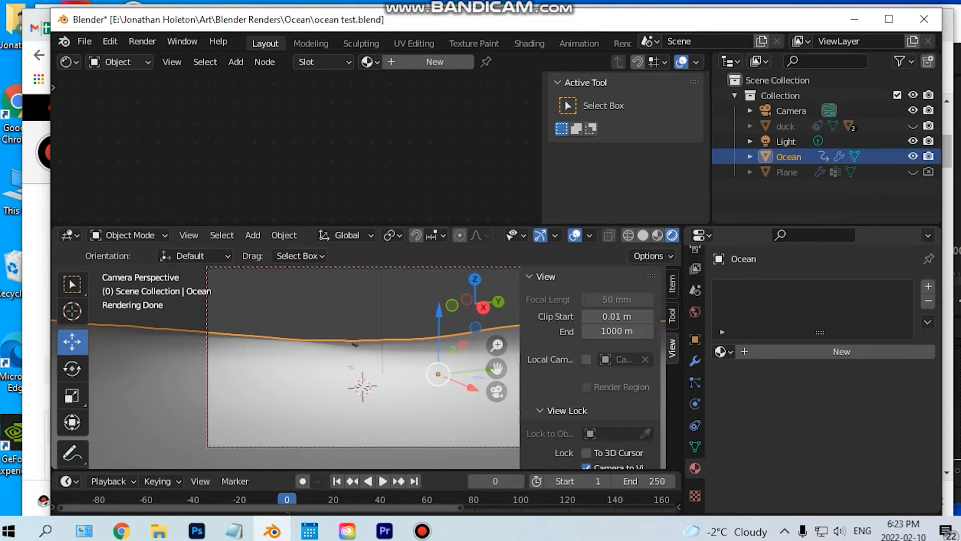
click(841, 352)
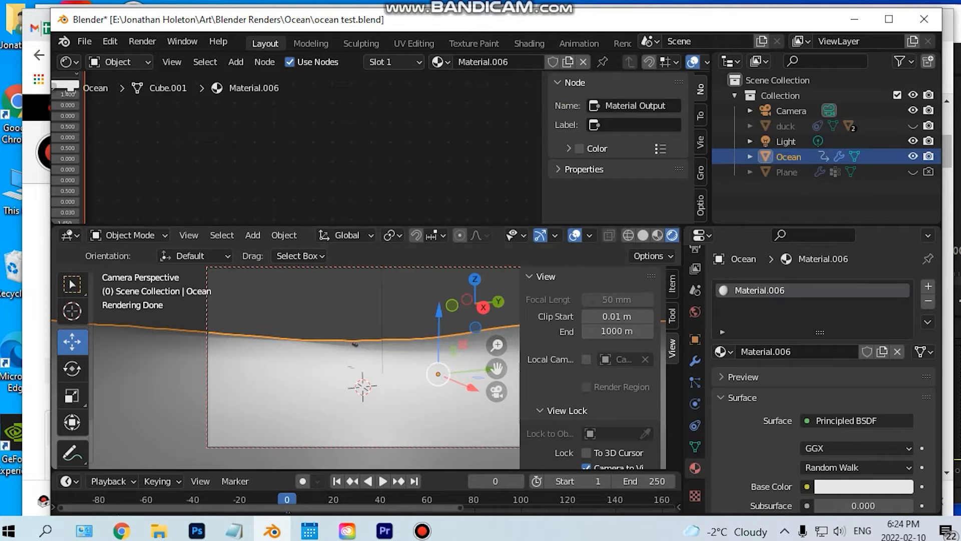
- Enlarge the timeline area and switch it to the Asset Browser showing the Liquids library
drag(366, 470, 366, 418)
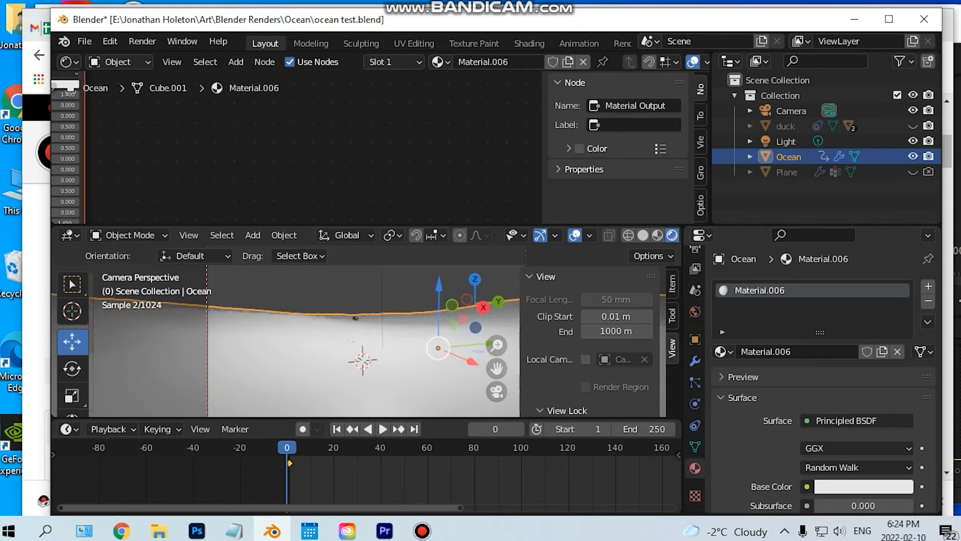
click(69, 429)
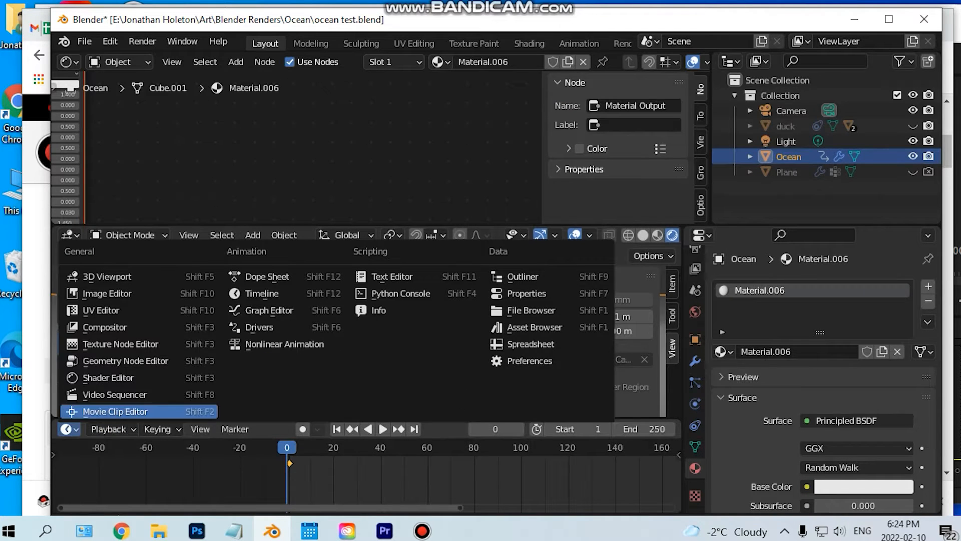
click(534, 327)
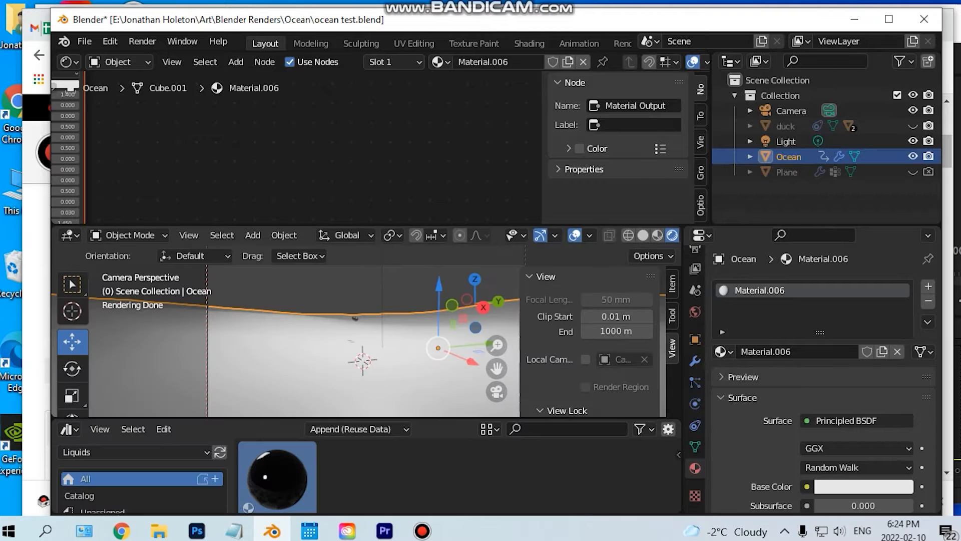
scroll(143, 478, down, 2)
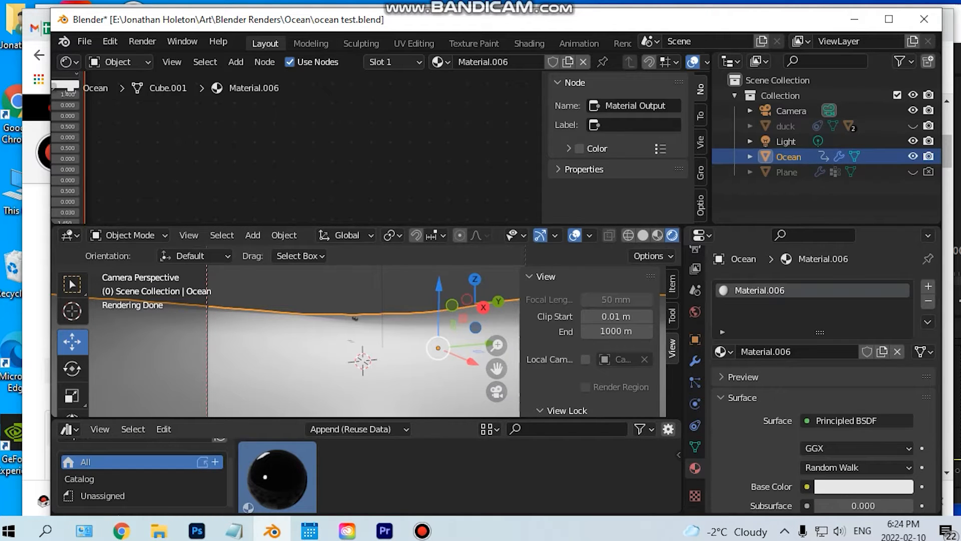
- Apply the Ocean Material asset from the Liquids library to the ocean surface and shrink the Asset Browser area
drag(256, 417, 255, 377)
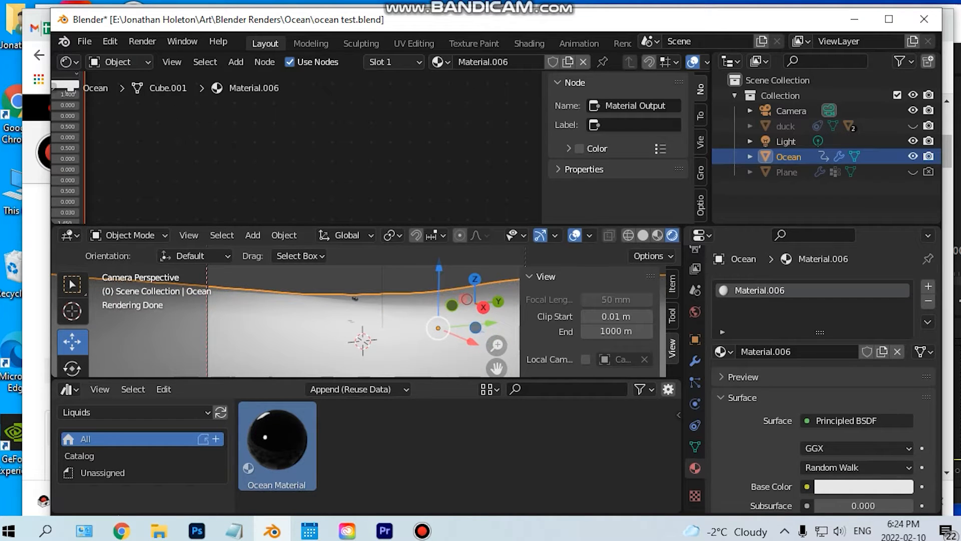
drag(277, 441, 296, 341)
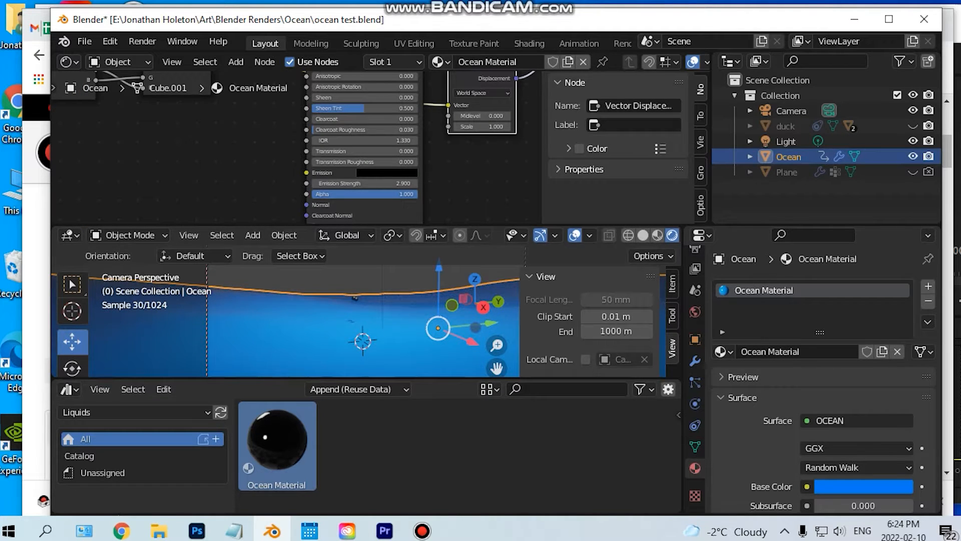
drag(296, 379, 297, 449)
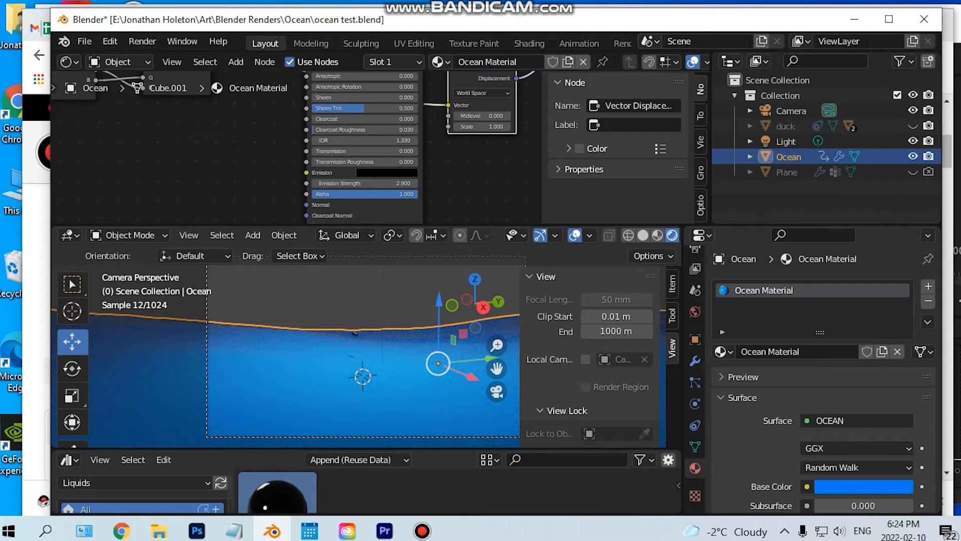
- Adjust the Ocean Material's base color, trying black before settling on a slightly softer blue
click(806, 486)
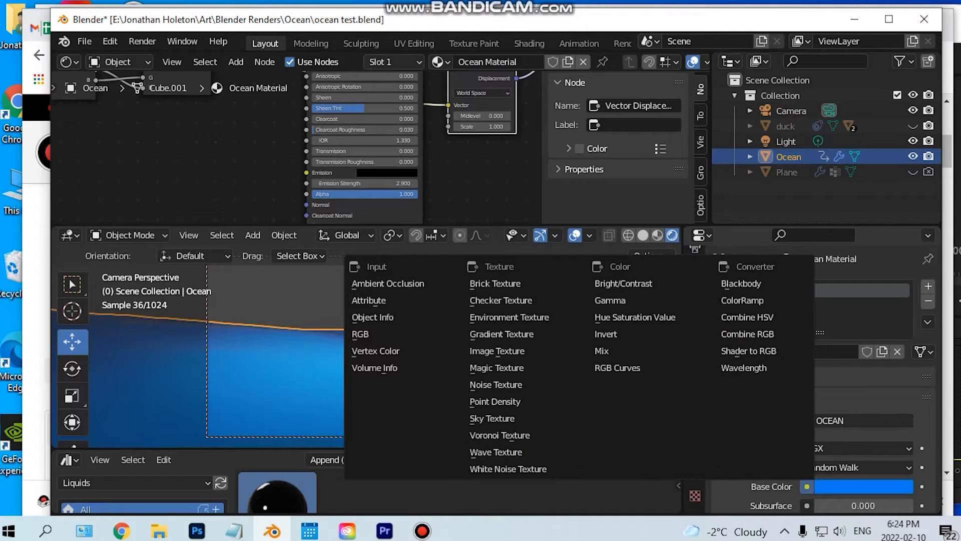
key(Escape)
click(863, 486)
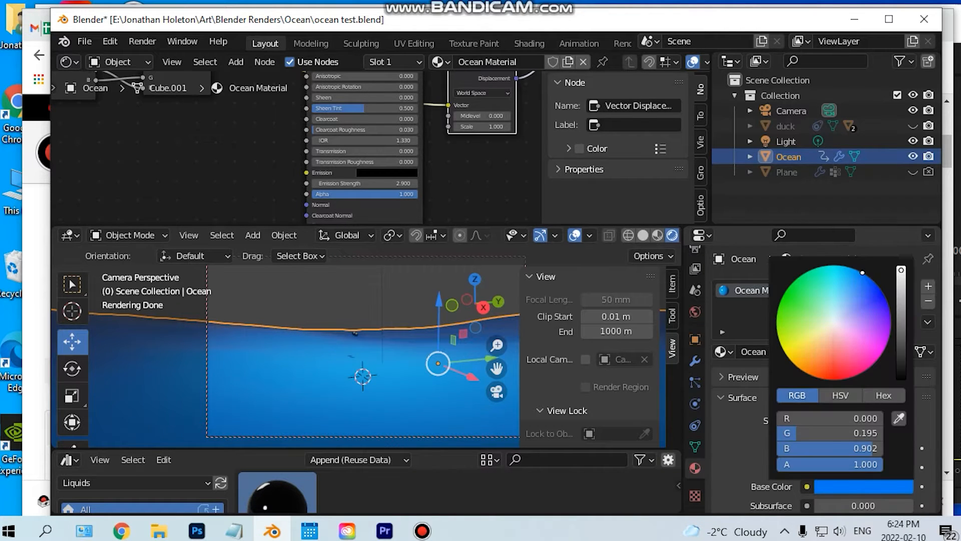
mouse_move(871, 448)
mouse_down()
mouse_move(778, 448)
mouse_move(779, 432)
mouse_up()
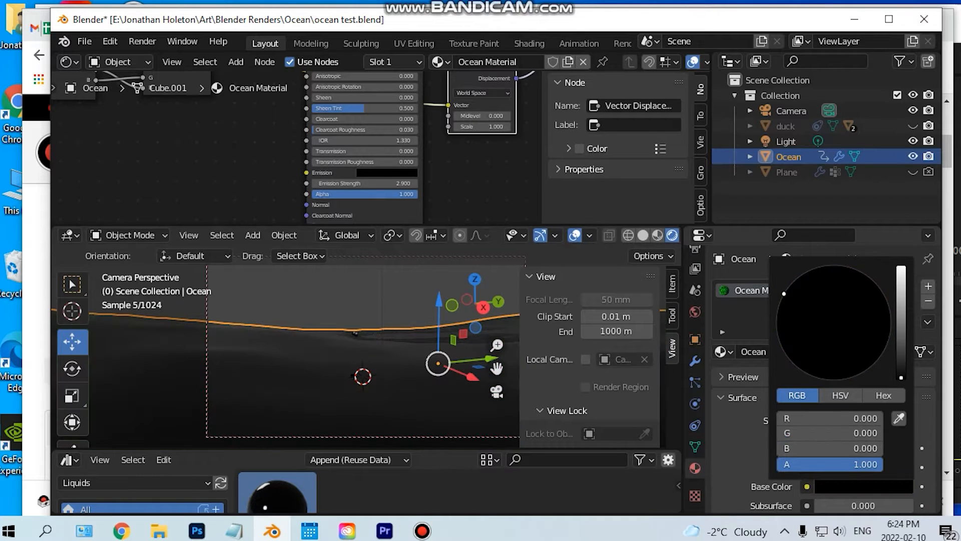
click(863, 486)
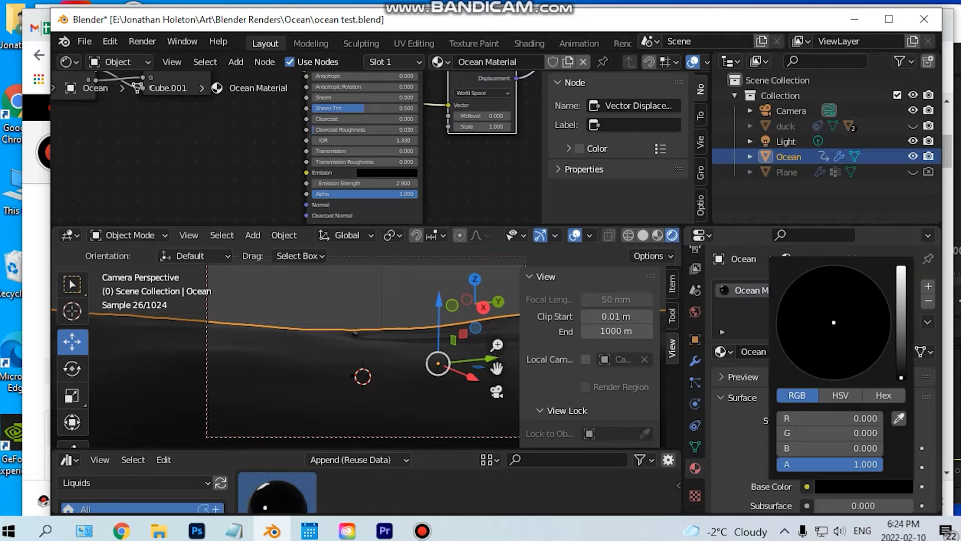
drag(800, 448, 862, 433)
drag(820, 448, 852, 448)
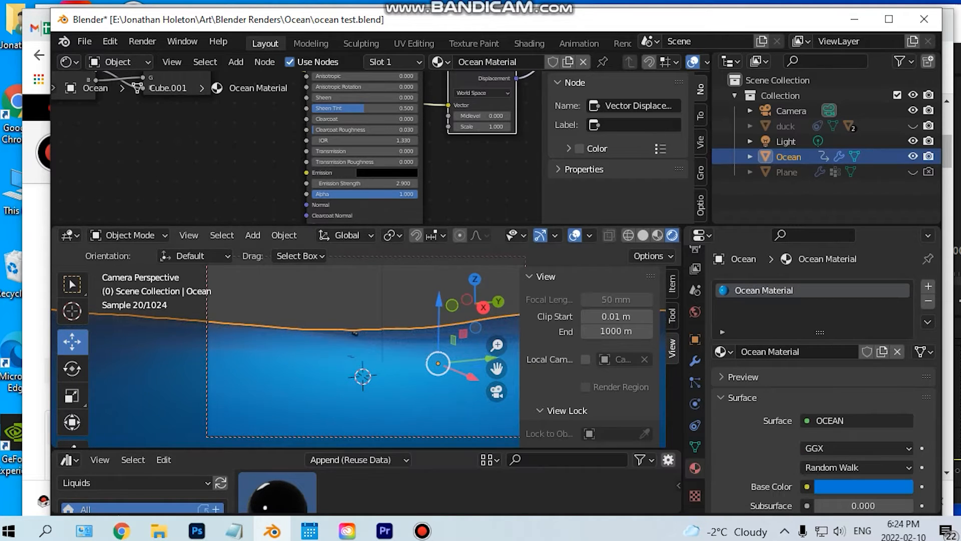
- Enlarge the Asset Browser area slightly and switch it back to the Timeline
drag(354, 448, 354, 426)
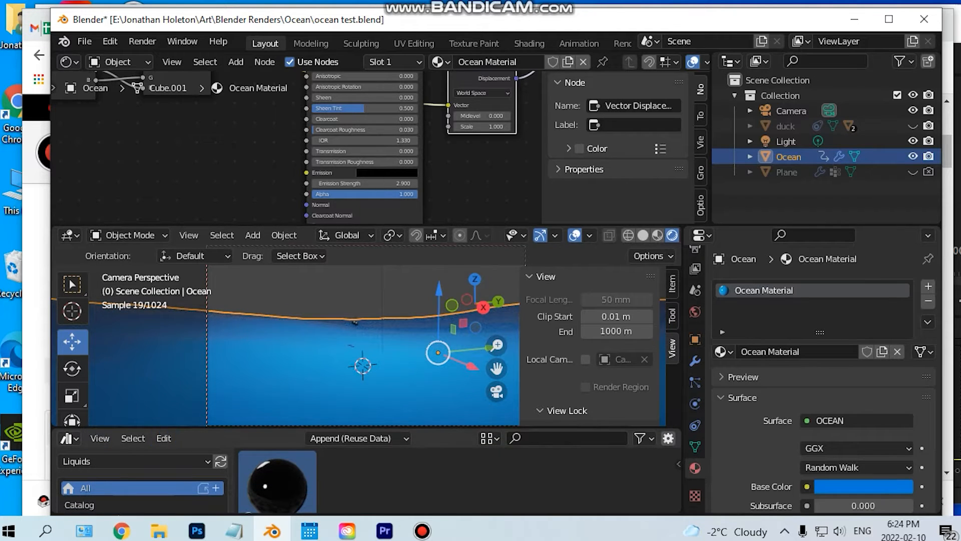
click(67, 439)
click(261, 303)
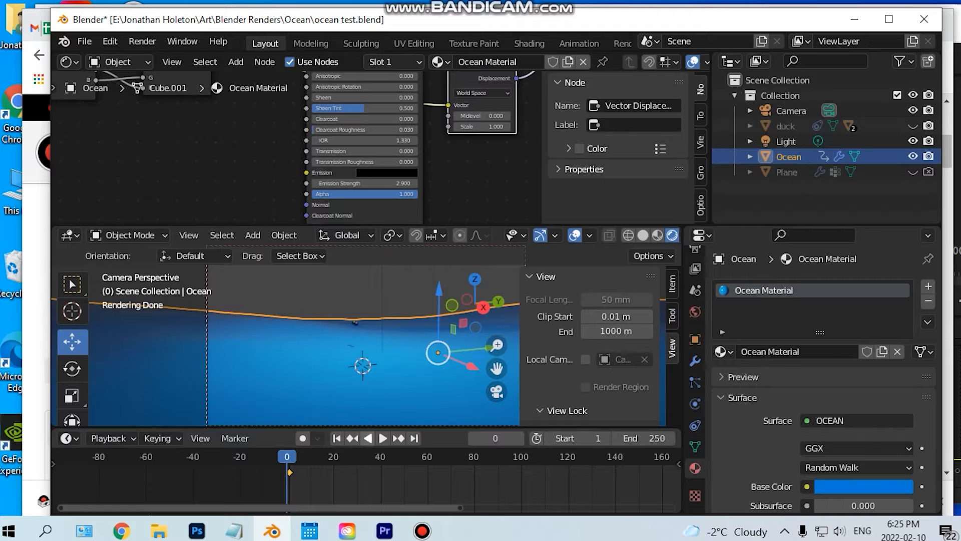
- Play the ocean animation in reverse to preview the waves, stop it and jump to frame 1
click(367, 438)
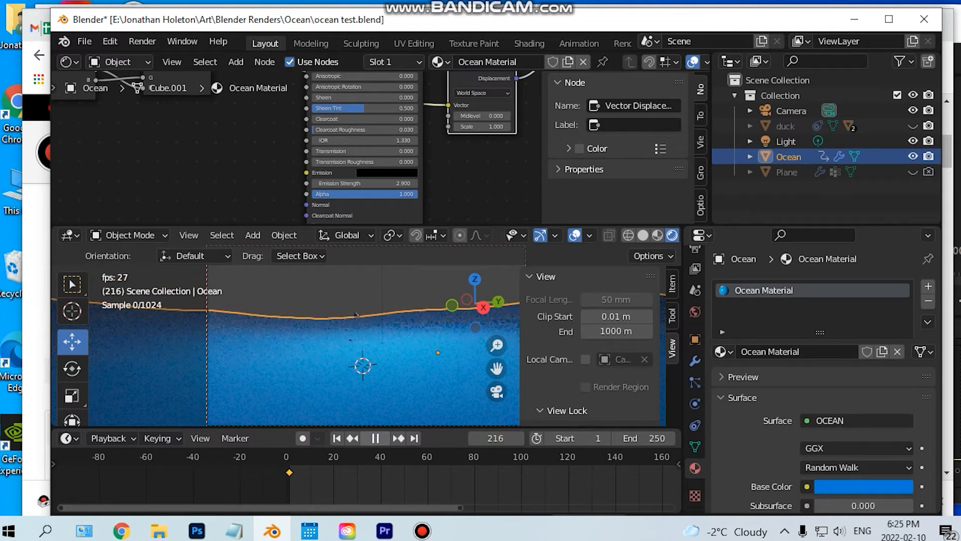
click(369, 438)
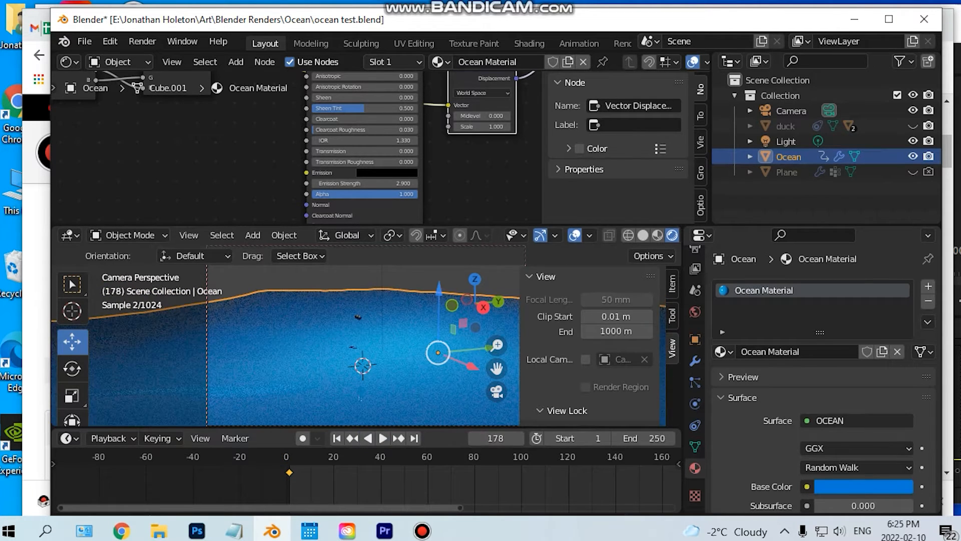
click(337, 438)
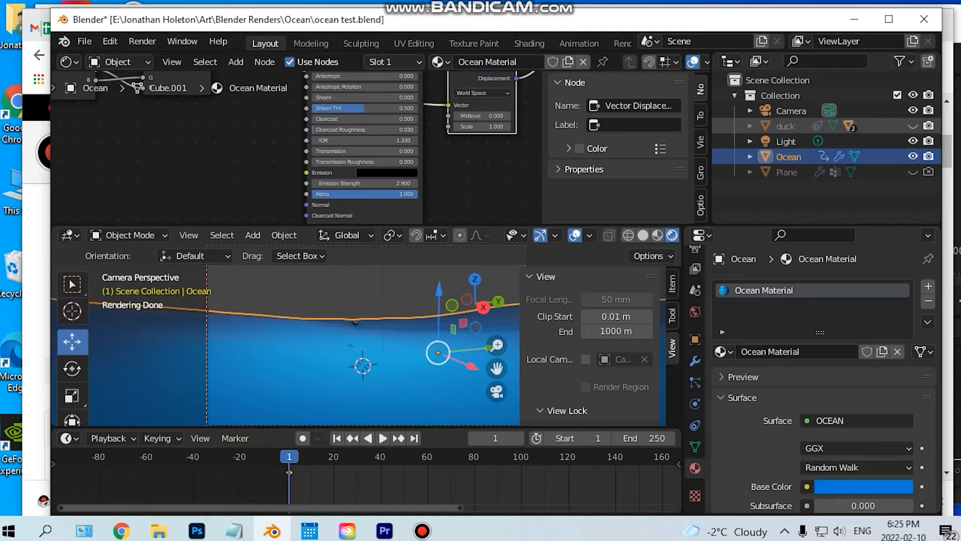
- Unhide the duck in the viewport and step back to frame 0
click(913, 126)
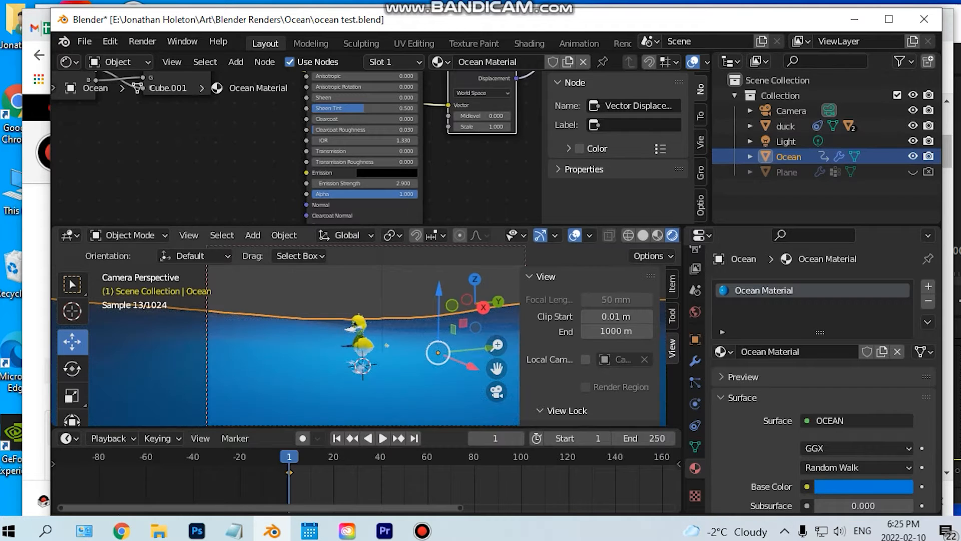
key(Left)
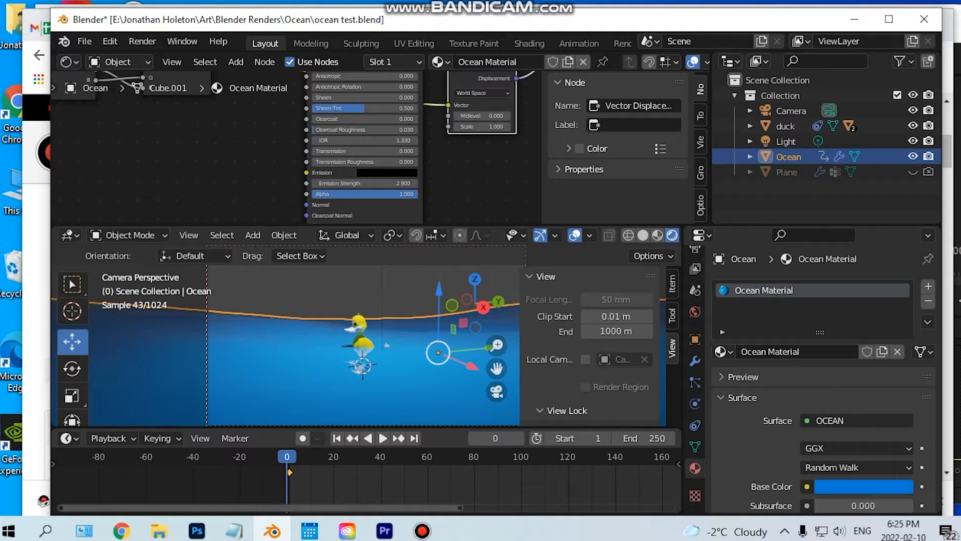
- Examine the duck and the existing hidden plane with the ocean hidden, and restore the visibility of both surfaces
click(912, 157)
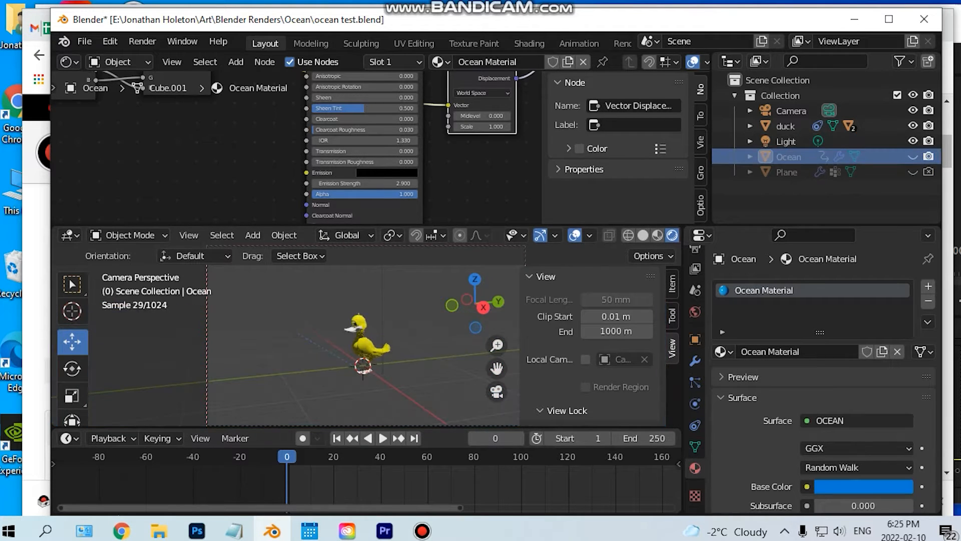
click(787, 172)
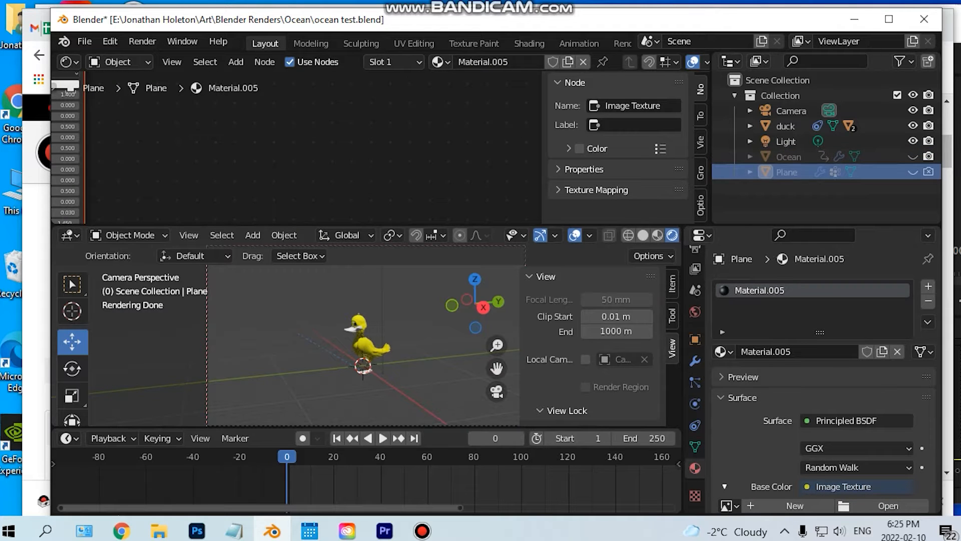
click(913, 172)
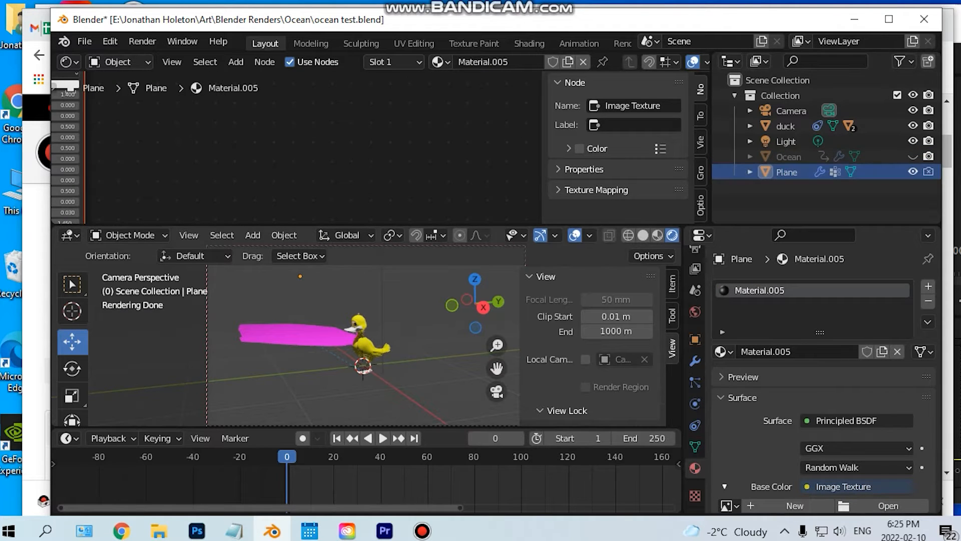
click(913, 171)
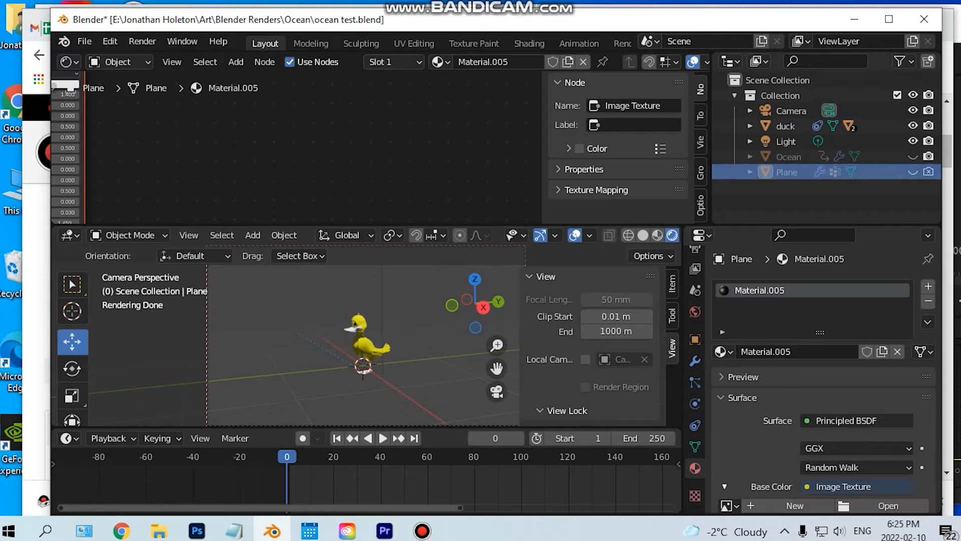
click(913, 156)
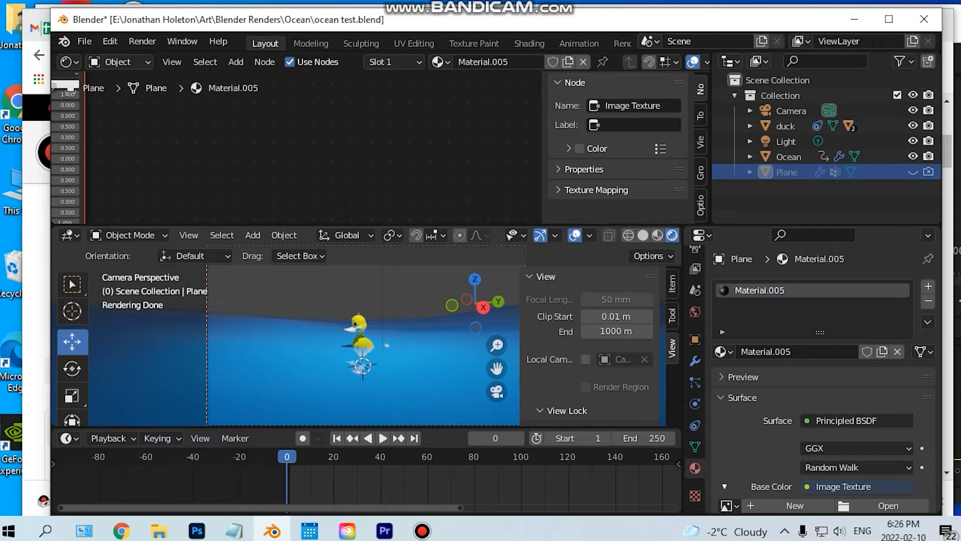
- Add a mesh plane, raise it along Z to the duck's body and scale it up wider than the duck
click(252, 234)
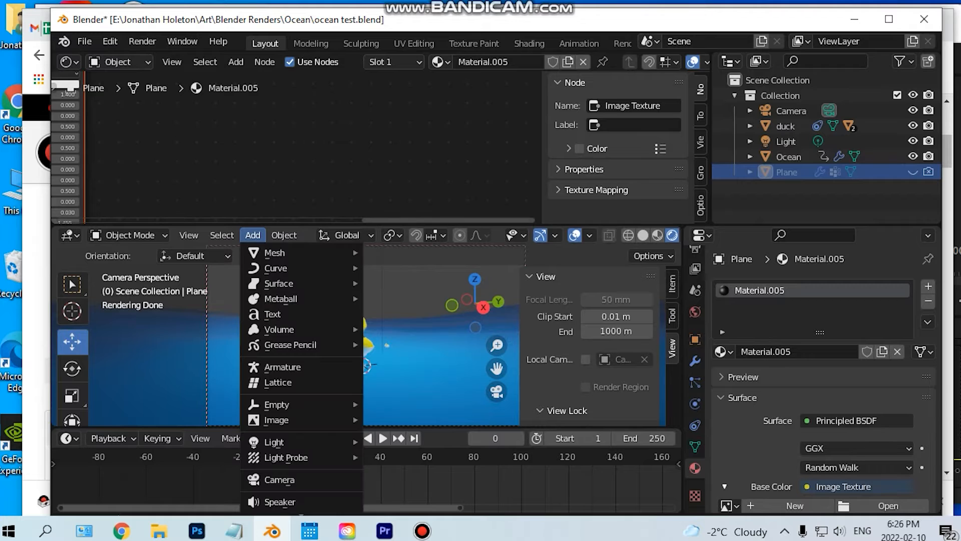
mouse_move(295, 267)
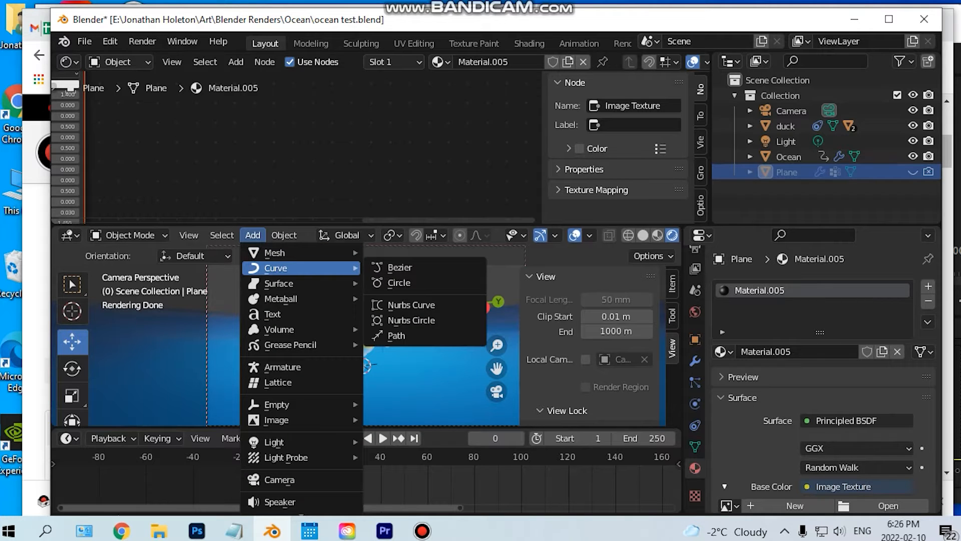
mouse_move(280, 253)
click(400, 253)
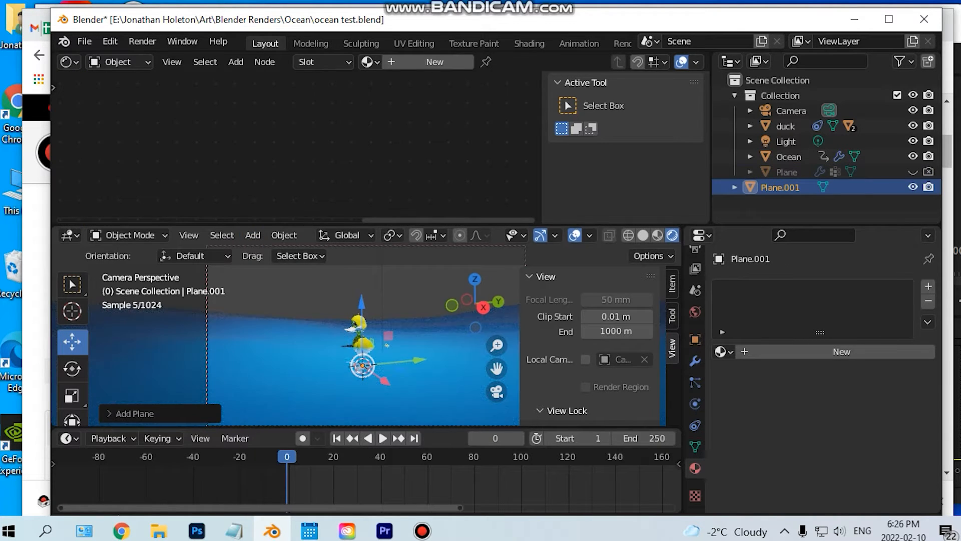
drag(362, 303, 361, 276)
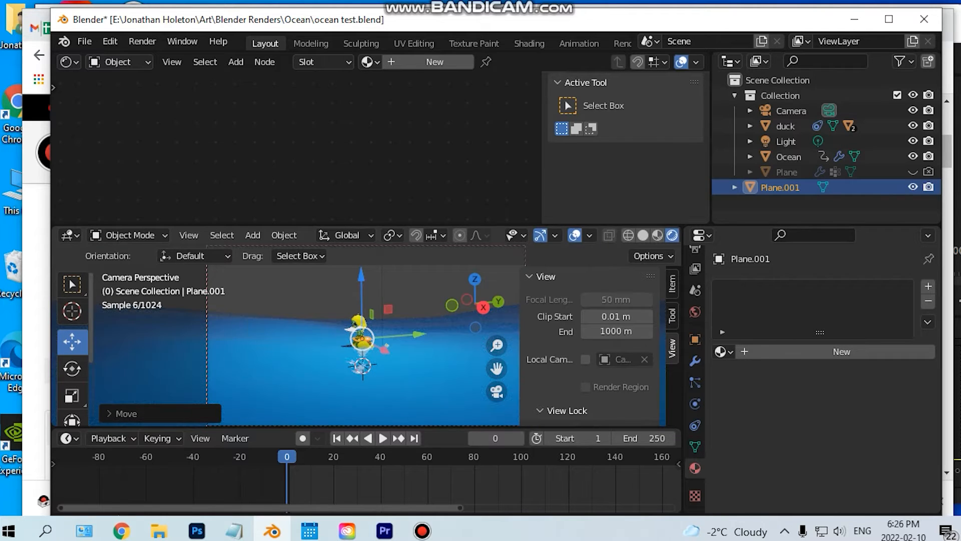
click(72, 396)
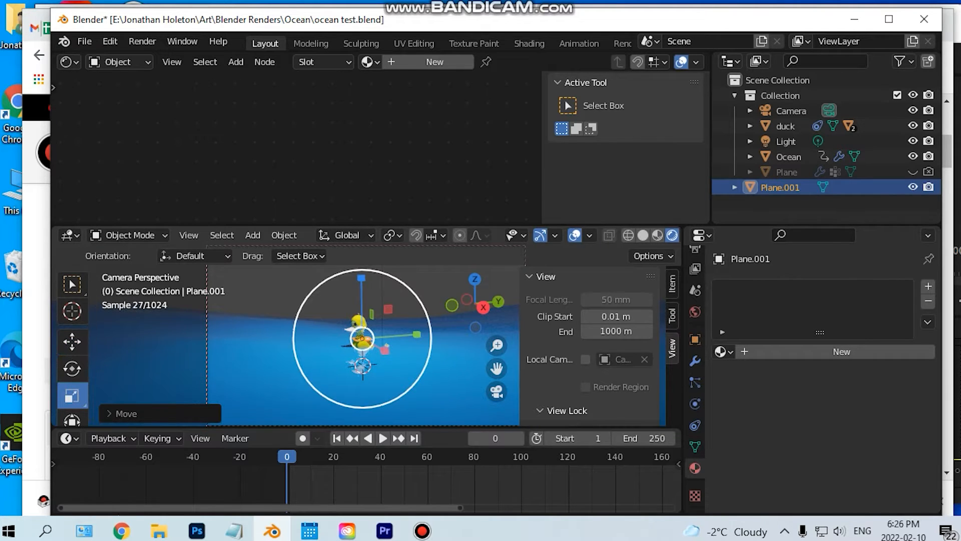
drag(395, 316, 495, 288)
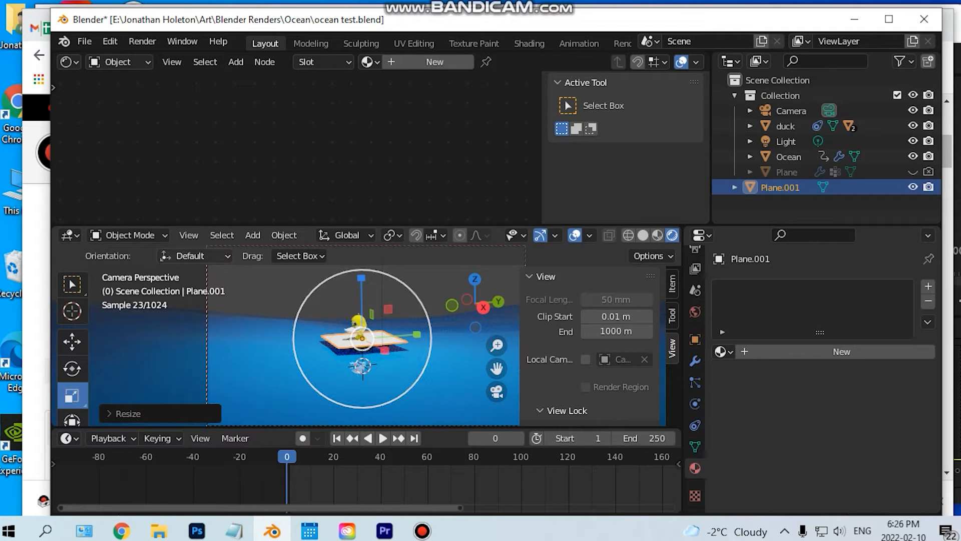
- Subdivide the new plane three times in Edit Mode
click(129, 234)
click(129, 269)
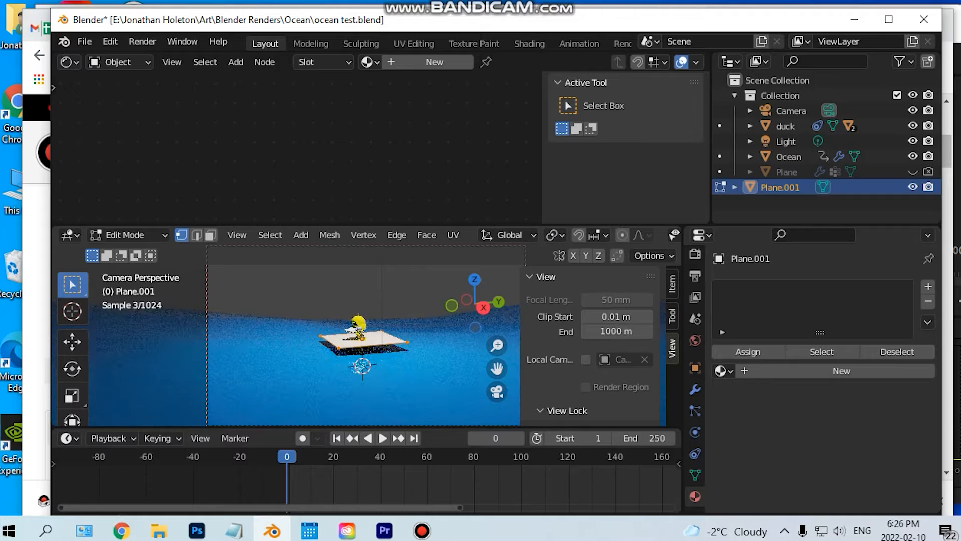
right_click(280, 183)
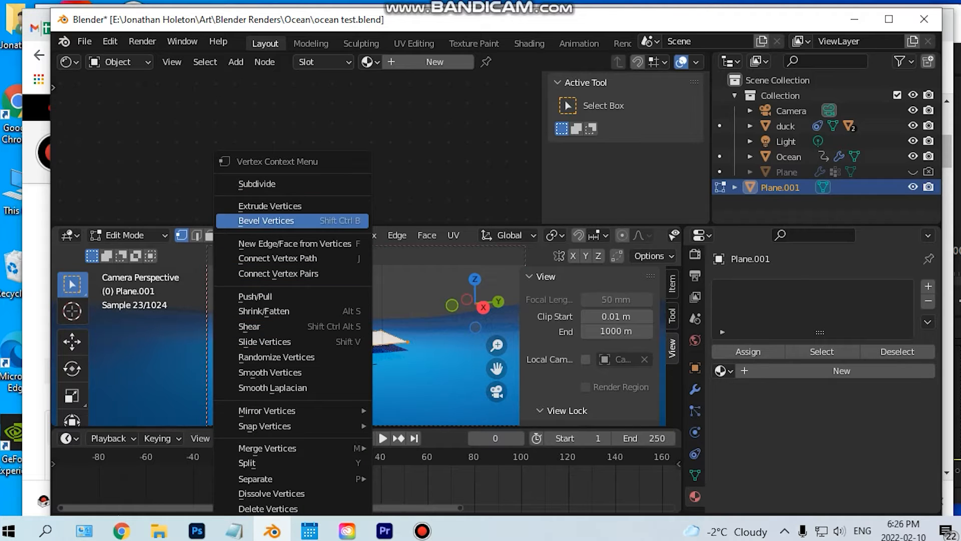
click(257, 184)
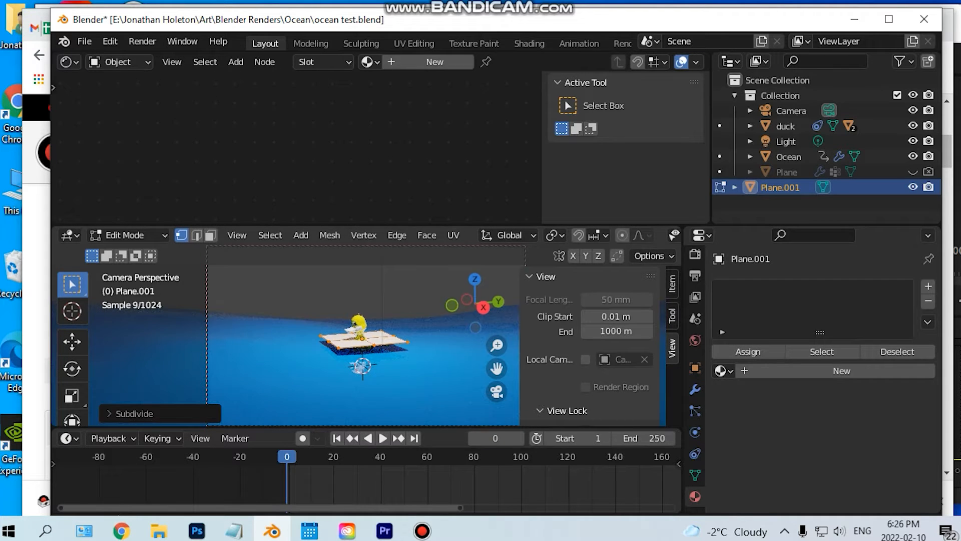
right_click(286, 341)
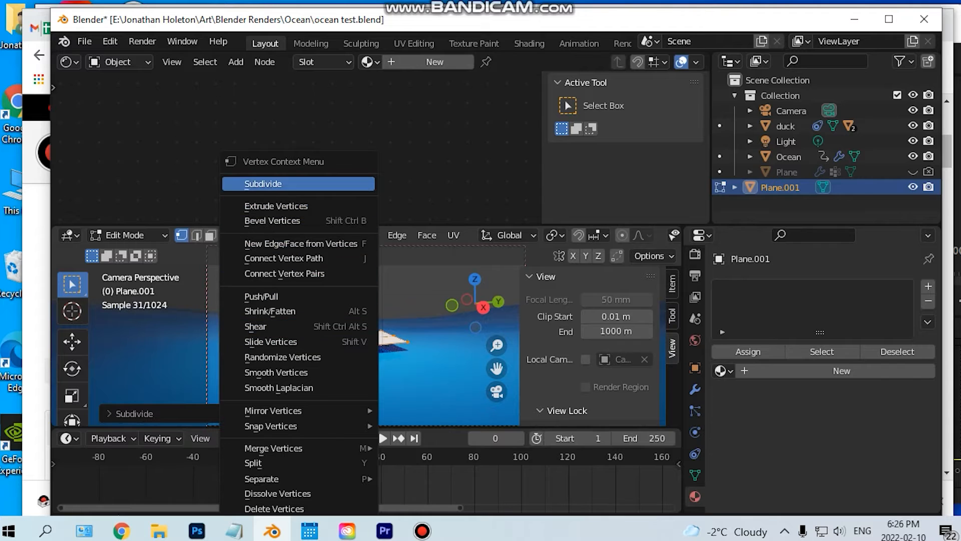
click(263, 184)
right_click(287, 337)
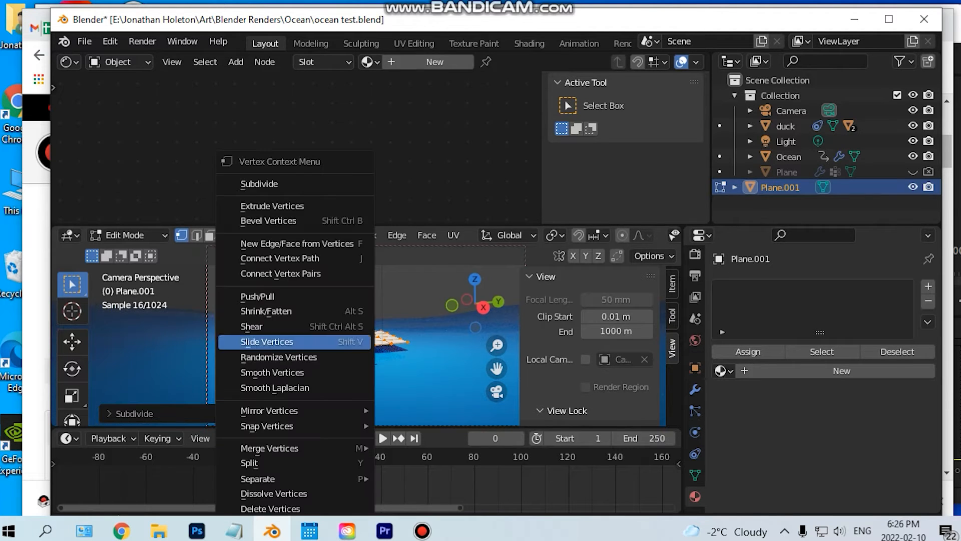
click(261, 184)
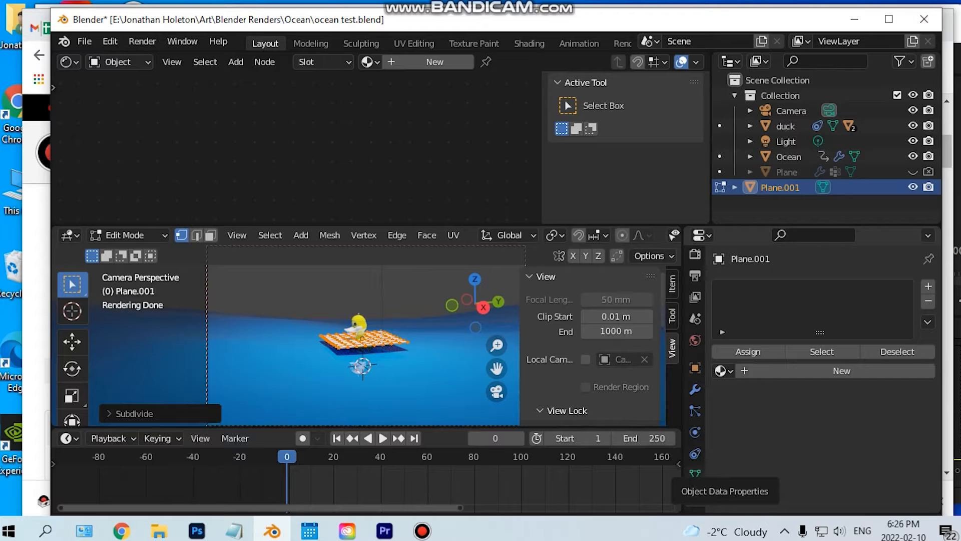
- Create a single vertex group on the new plane, assign all its vertices at weight 1.000 and deselect them
click(695, 453)
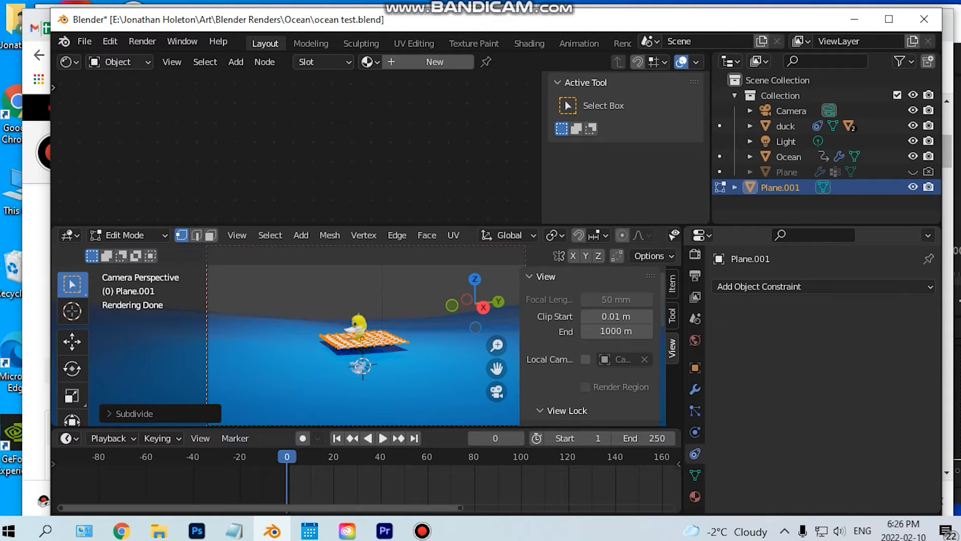
click(723, 286)
click(695, 474)
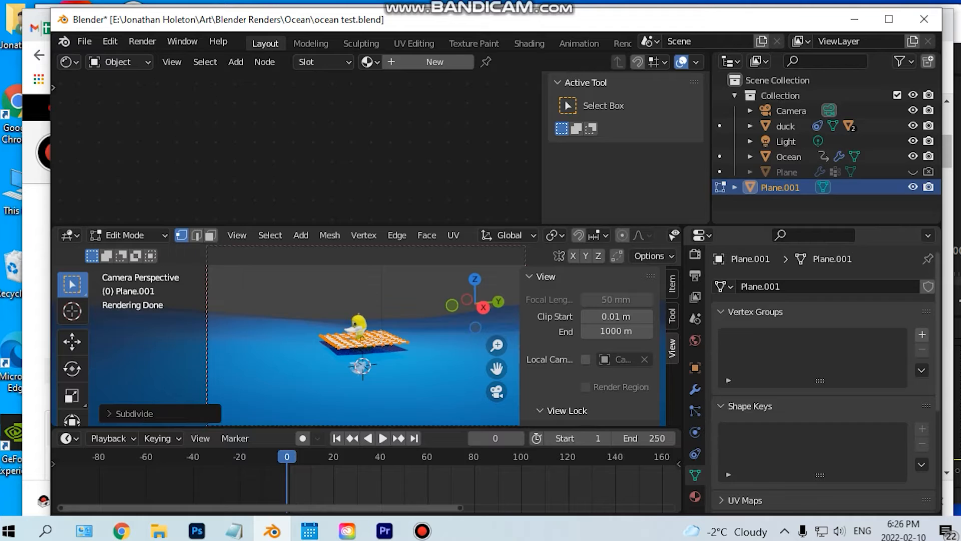
click(922, 334)
click(922, 334)
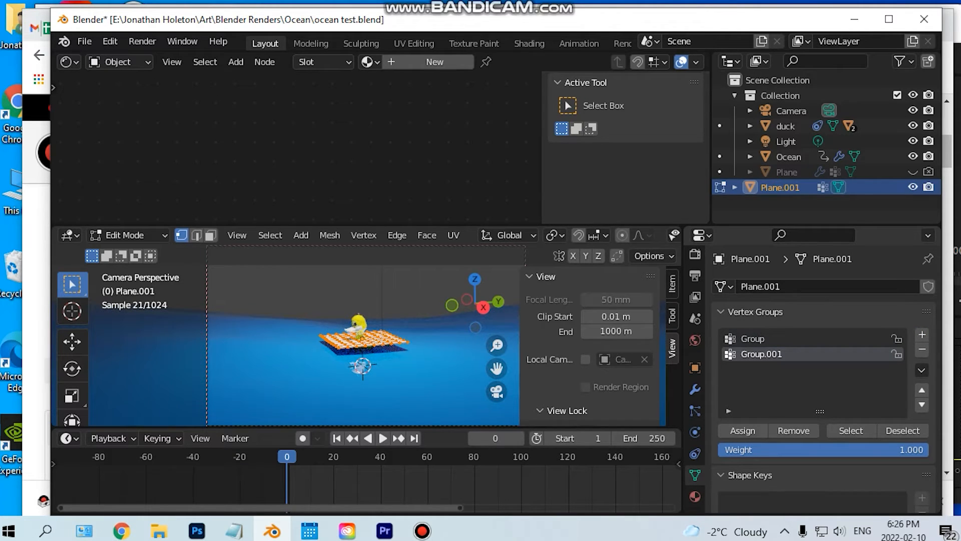
click(922, 349)
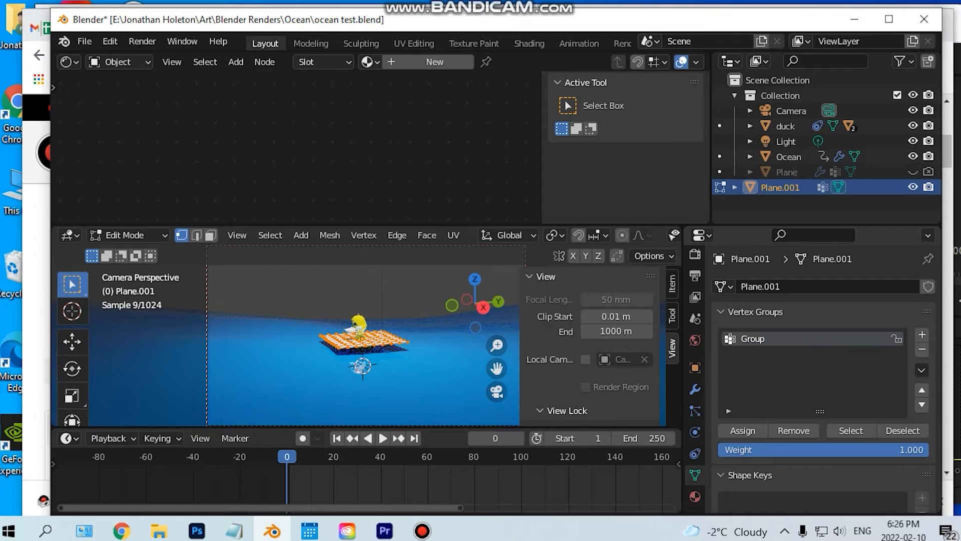
click(742, 430)
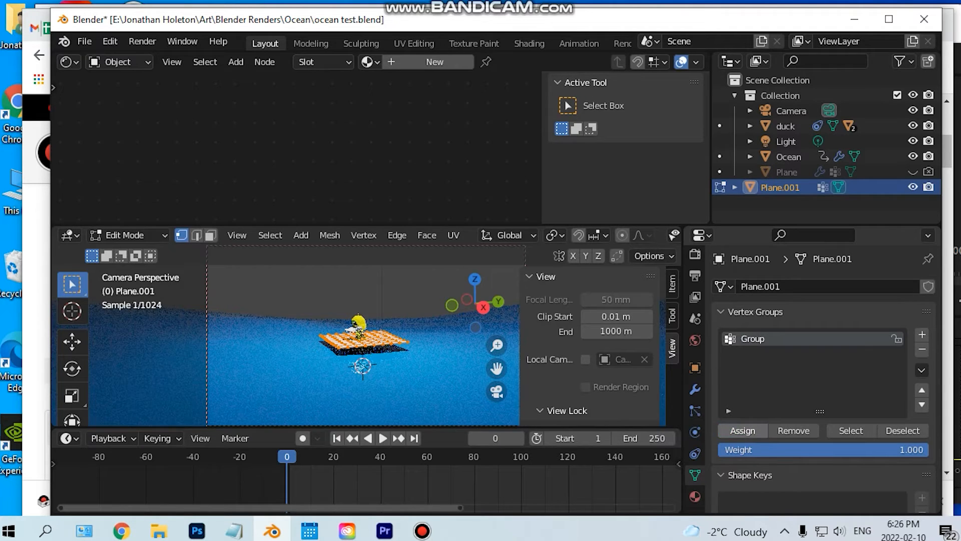
key(alt+a)
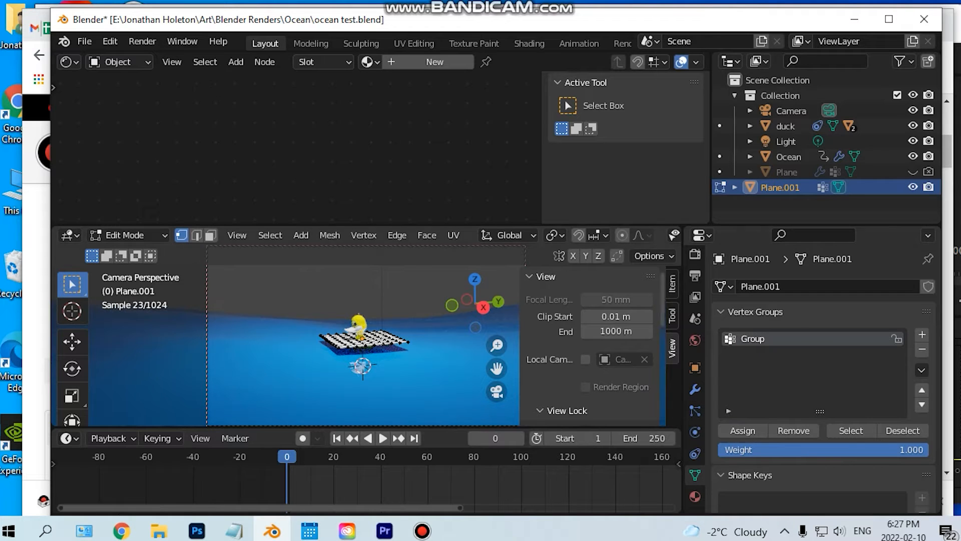
- Select the vertex group's vertices on the new plane and return to Object Mode
click(850, 430)
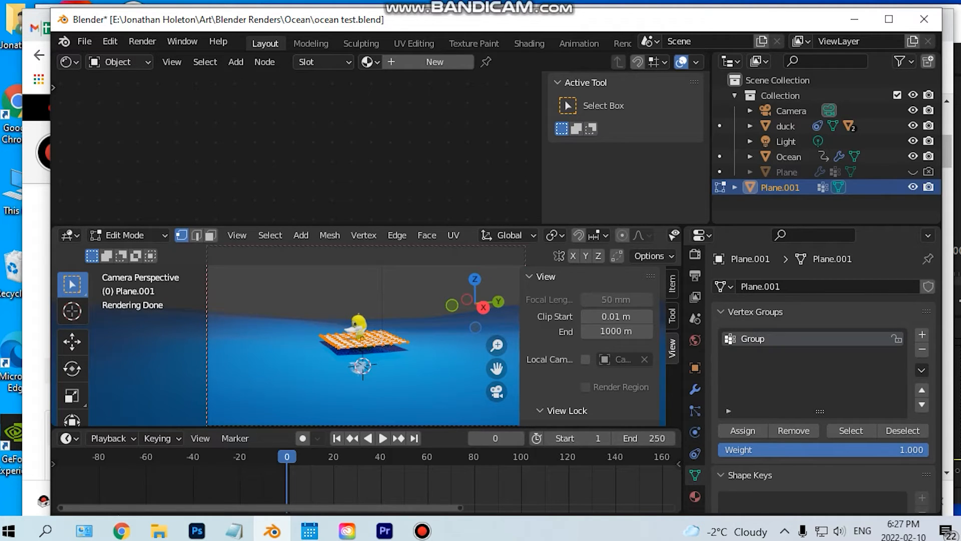
click(128, 235)
click(133, 251)
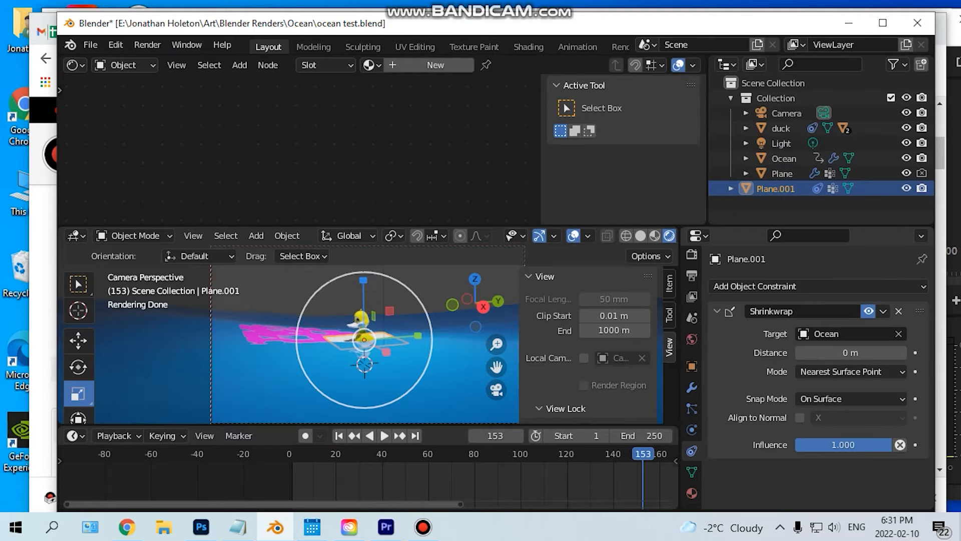
- Remove the Shrinkwrap constraint from Plane.001 and add a Shrinkwrap modifier to it
key(x)
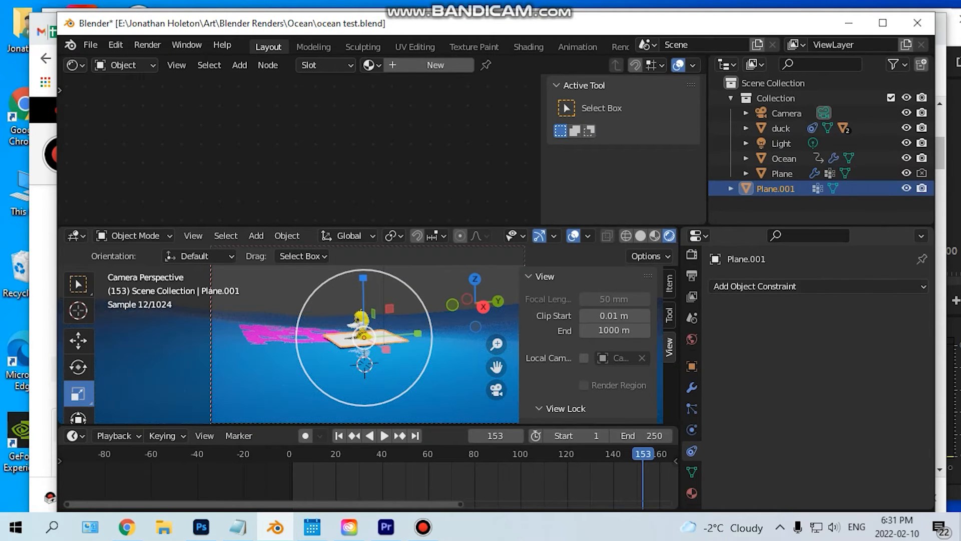
click(692, 387)
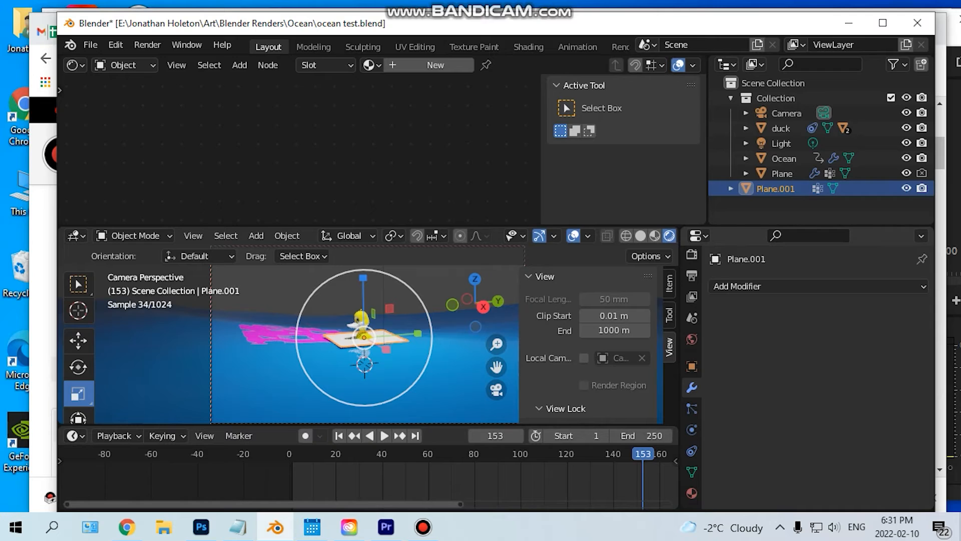
click(736, 286)
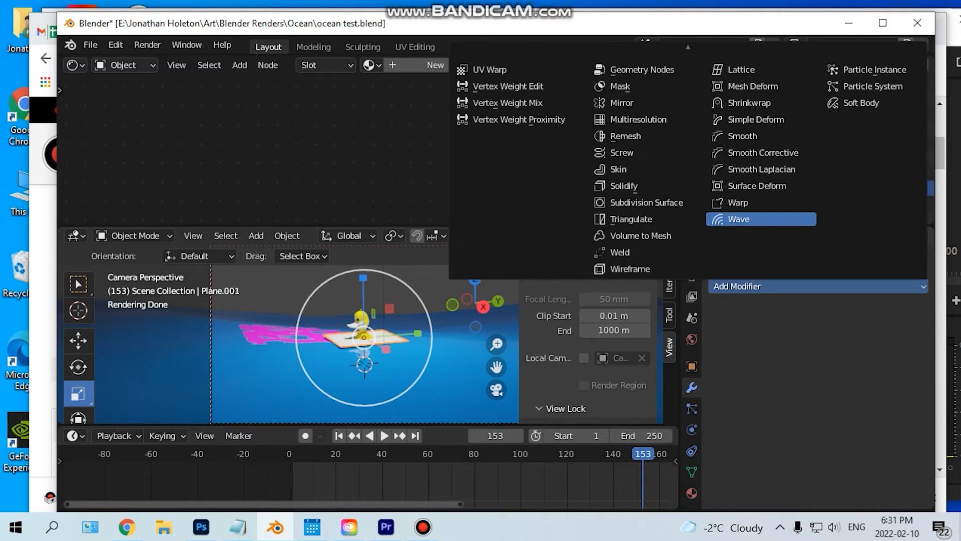
click(749, 103)
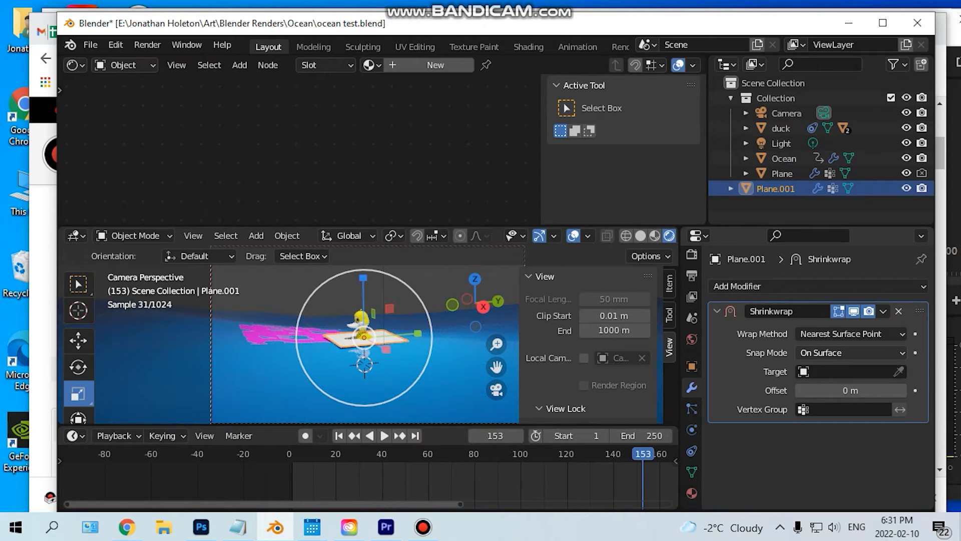
- Set the Shrinkwrap modifier's target to Ocean and its vertex group to Group
click(846, 371)
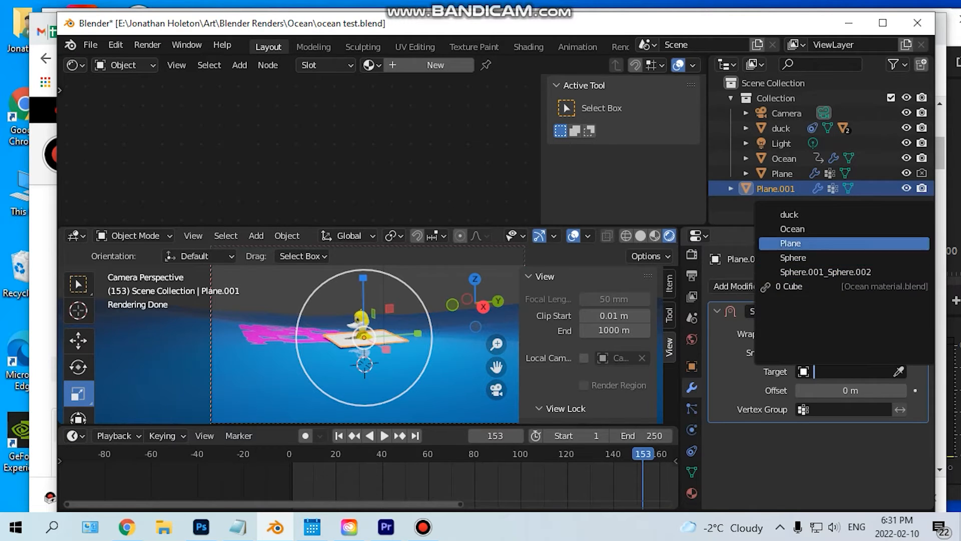
click(792, 229)
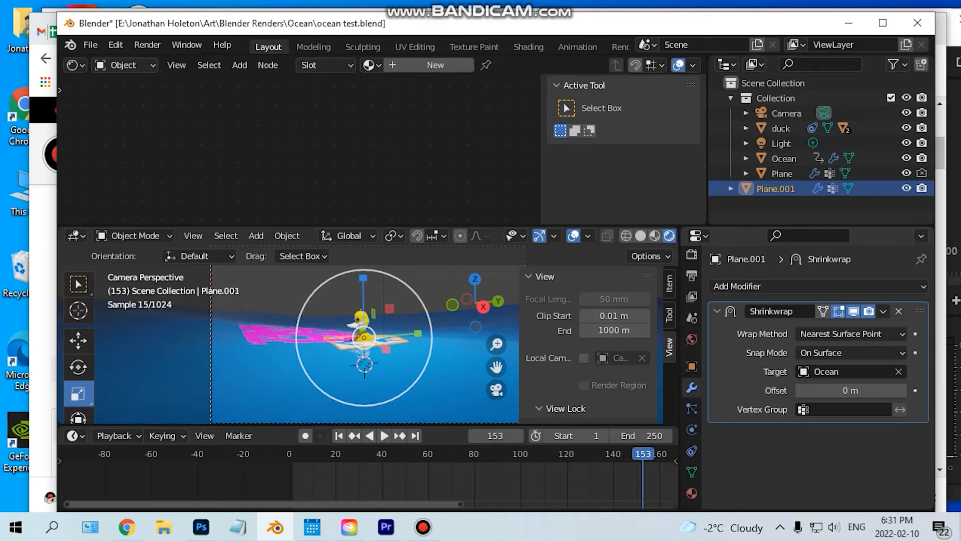
click(803, 409)
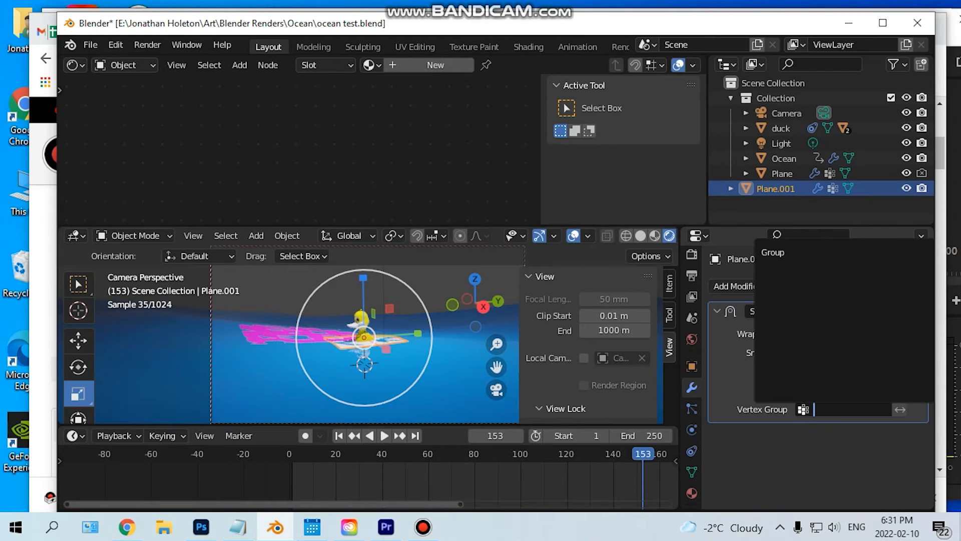
click(780, 253)
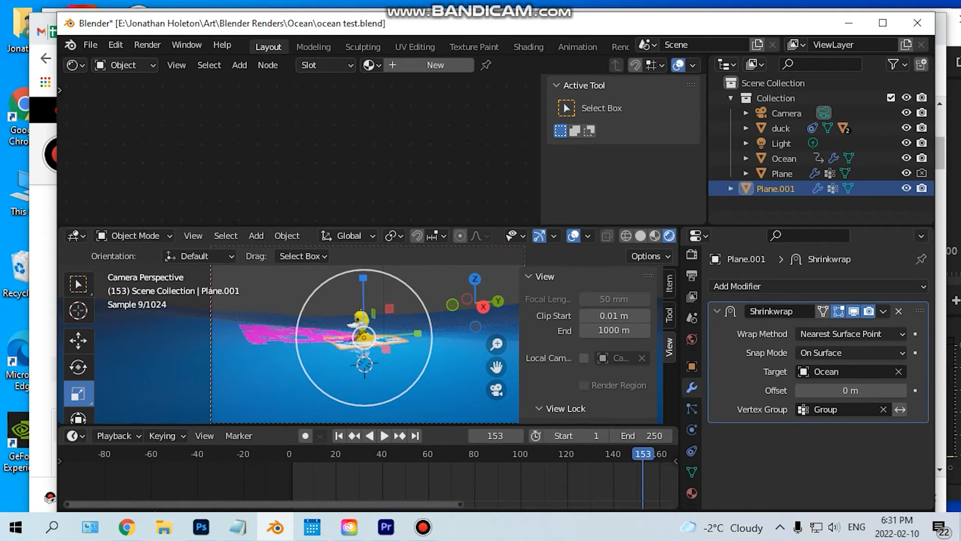
- Play the animation from the first frame and switch the render engine to Eevee
click(339, 435)
click(384, 436)
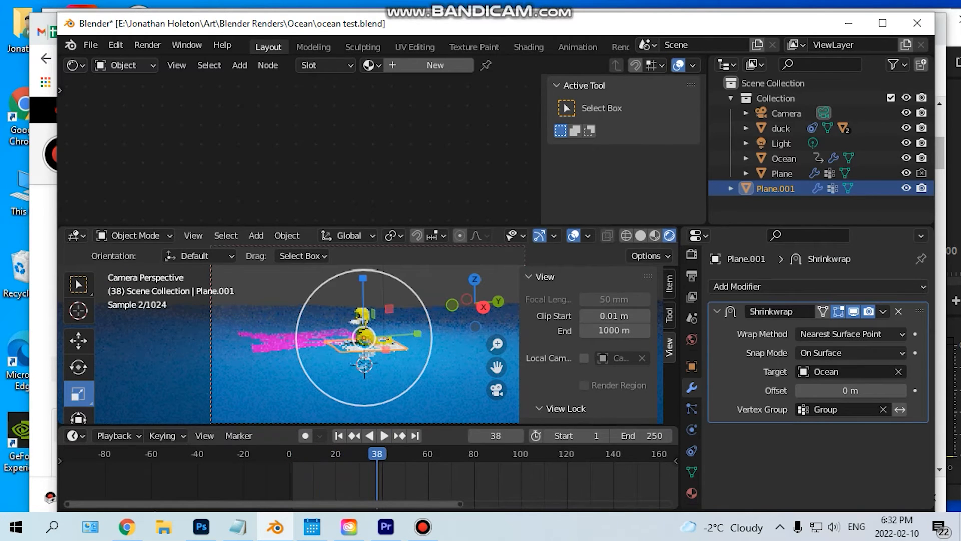
click(692, 254)
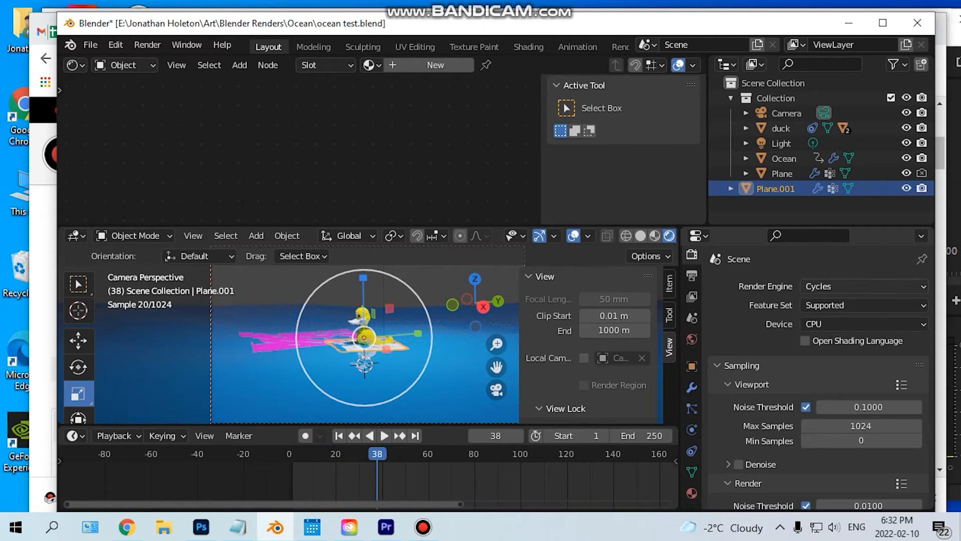
click(865, 286)
click(821, 302)
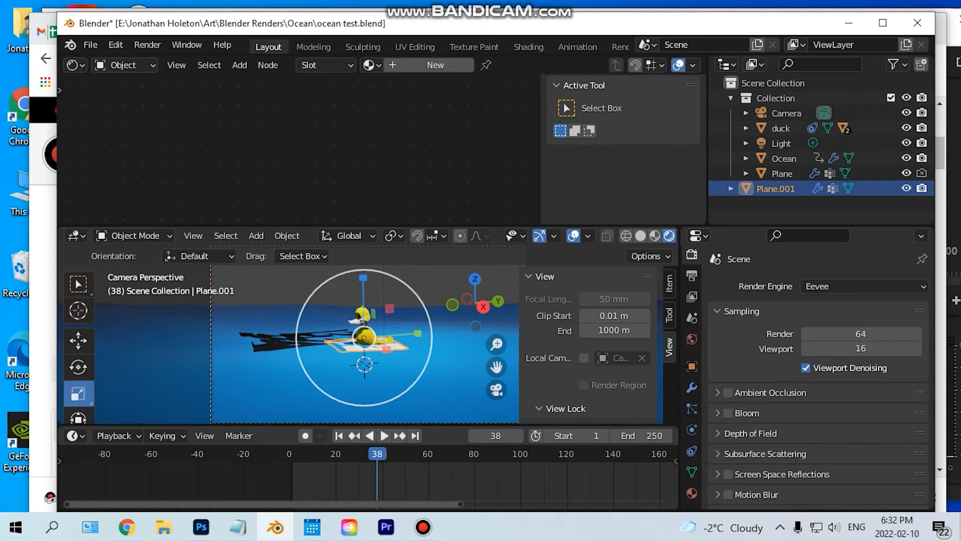
- Replay the animation from the start to check how Plane.001 moves with the waves, and return to the first frame
click(338, 435)
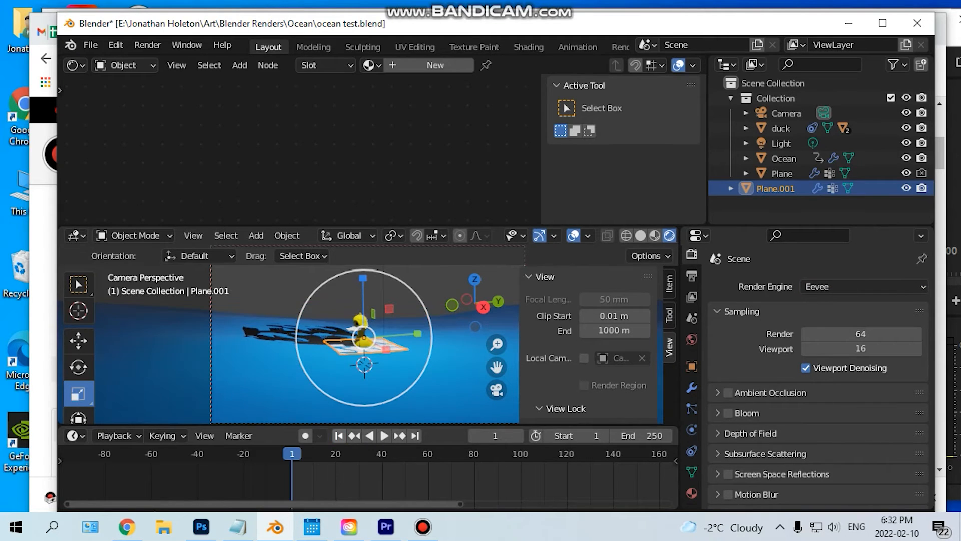
click(384, 435)
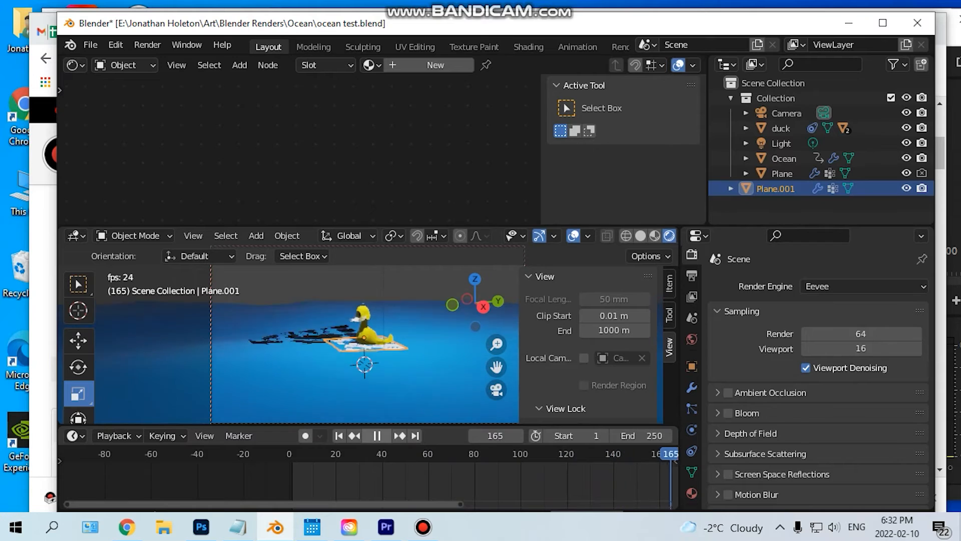
key(space)
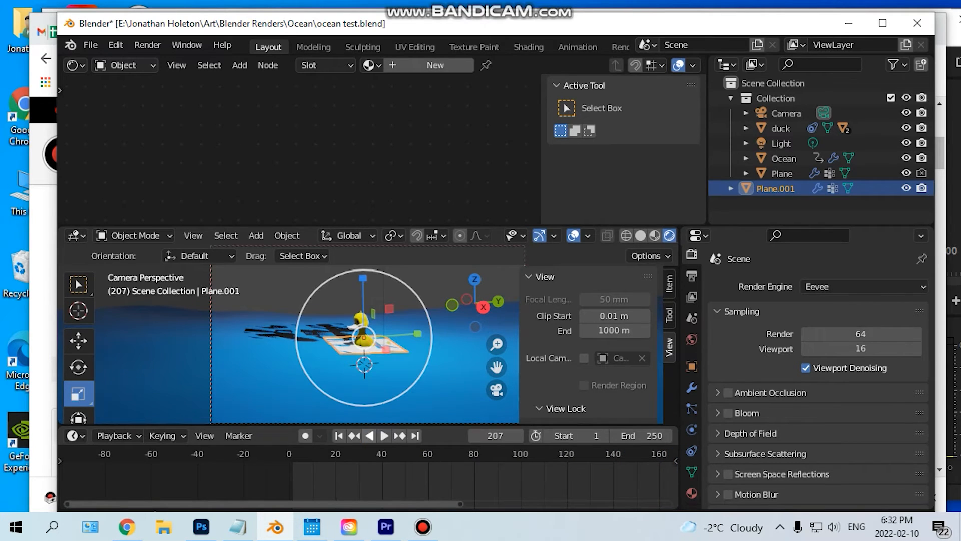
key(shift+Left)
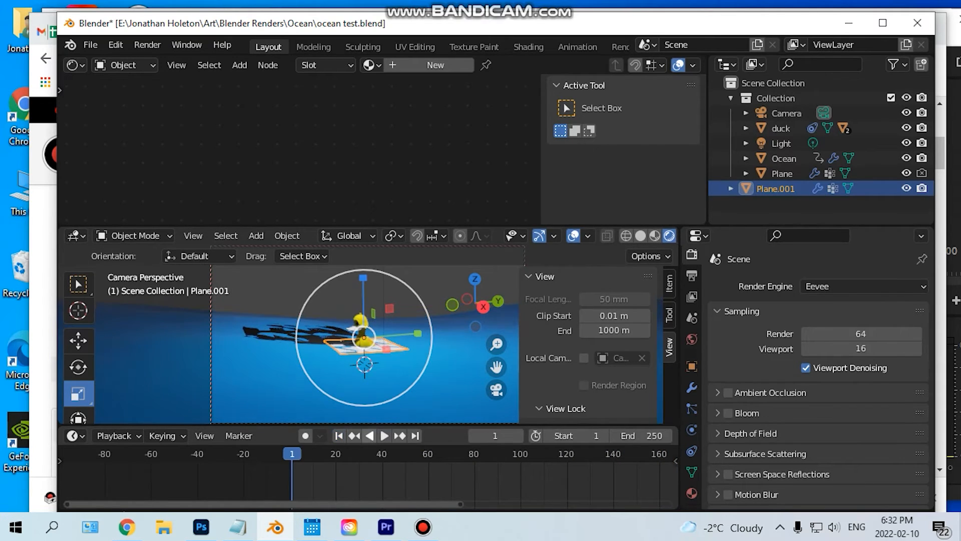
- Retarget the duck's Copy Location constraint to Plane.001, using the vertex group Group
click(780, 128)
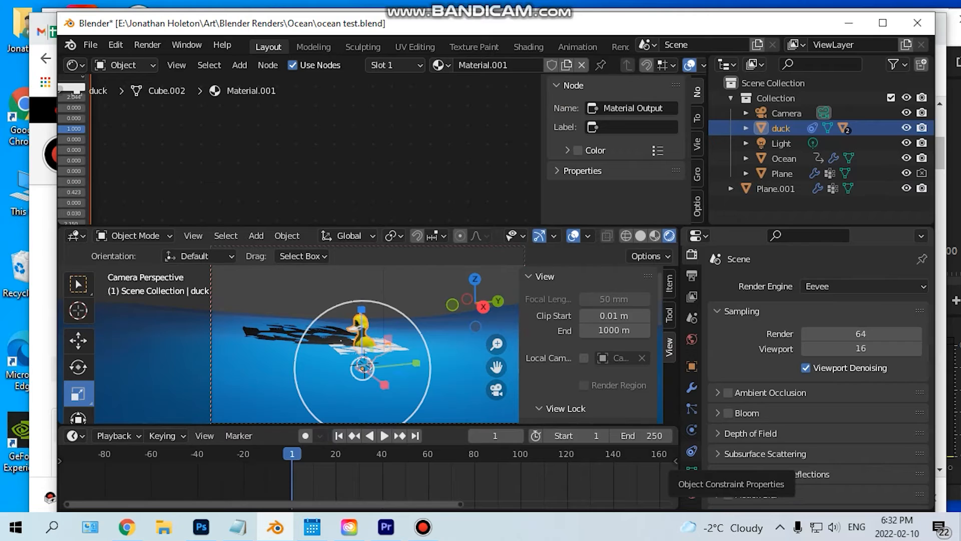
click(692, 451)
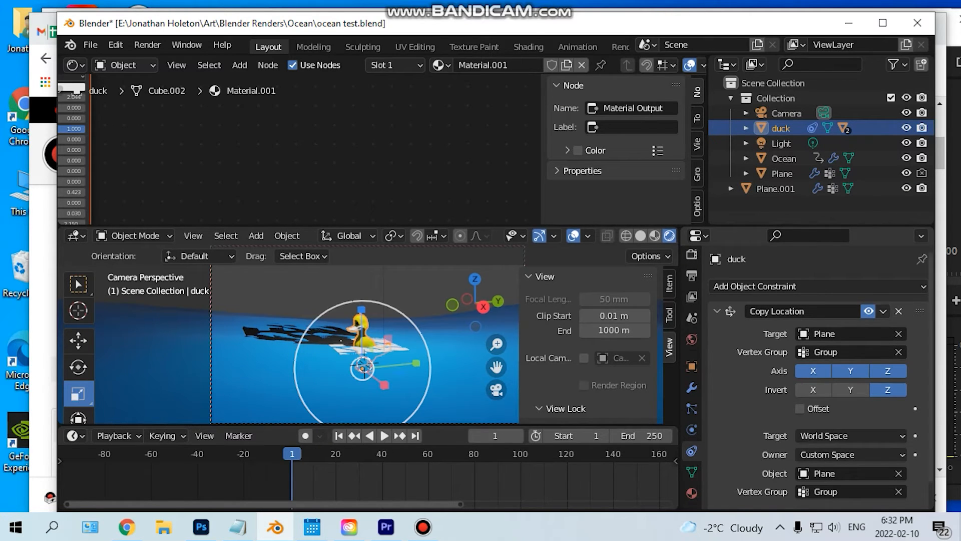
click(883, 311)
click(802, 311)
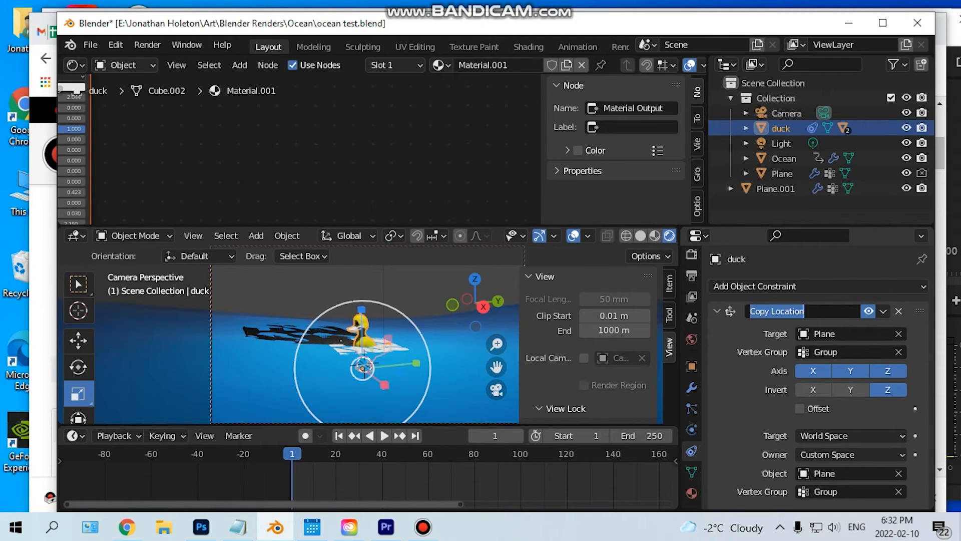
key(Escape)
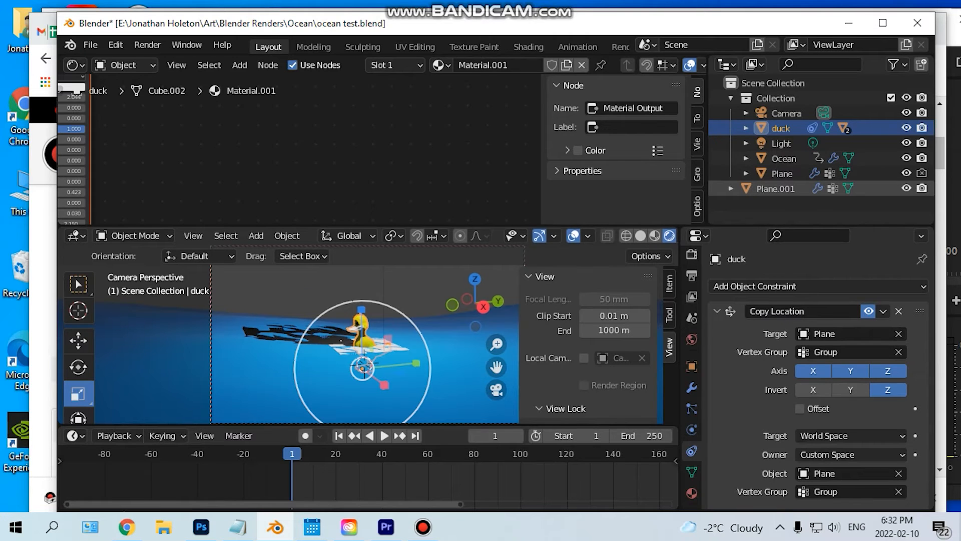
click(775, 188)
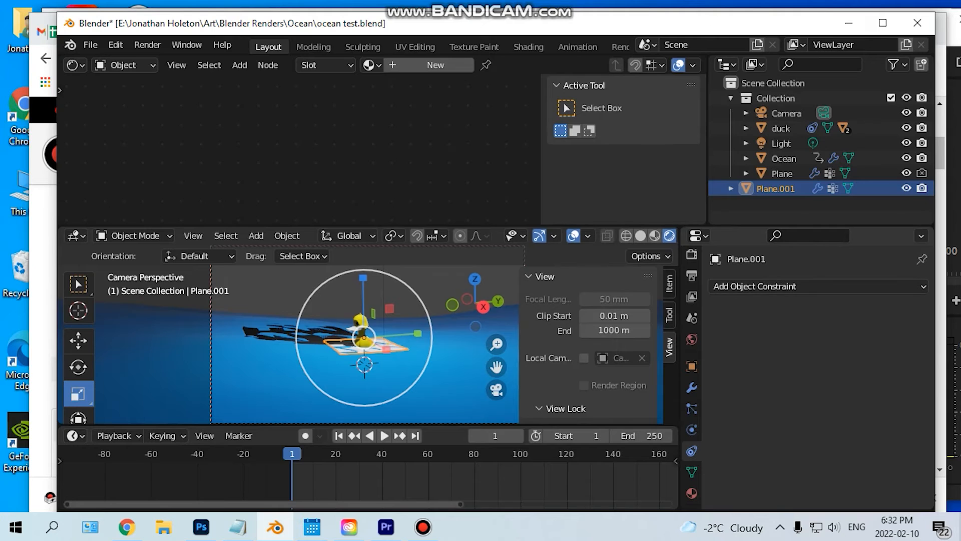
click(781, 128)
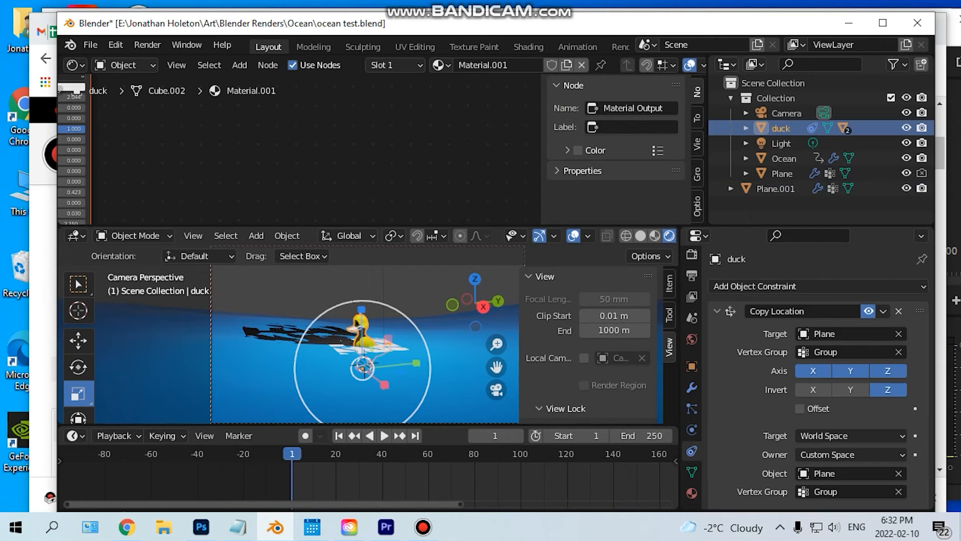
click(850, 333)
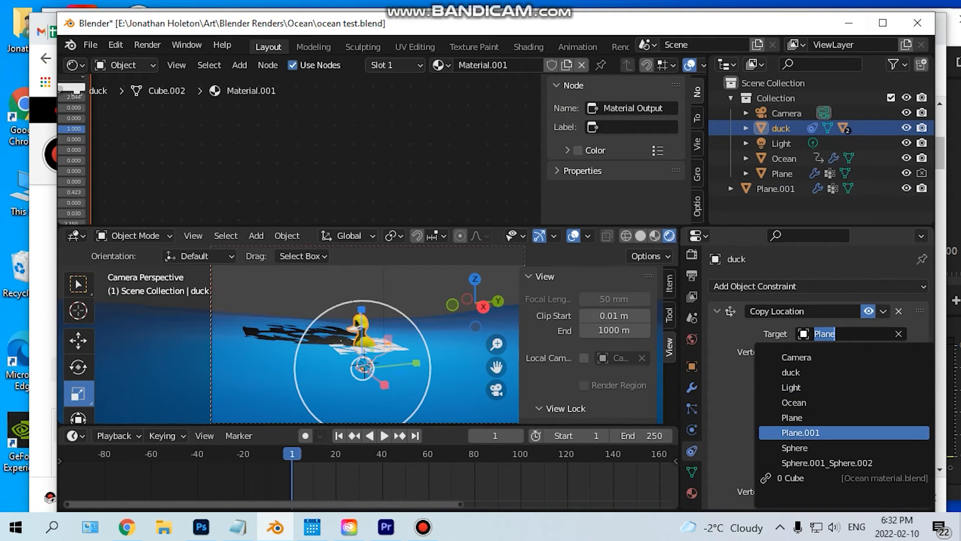
click(800, 433)
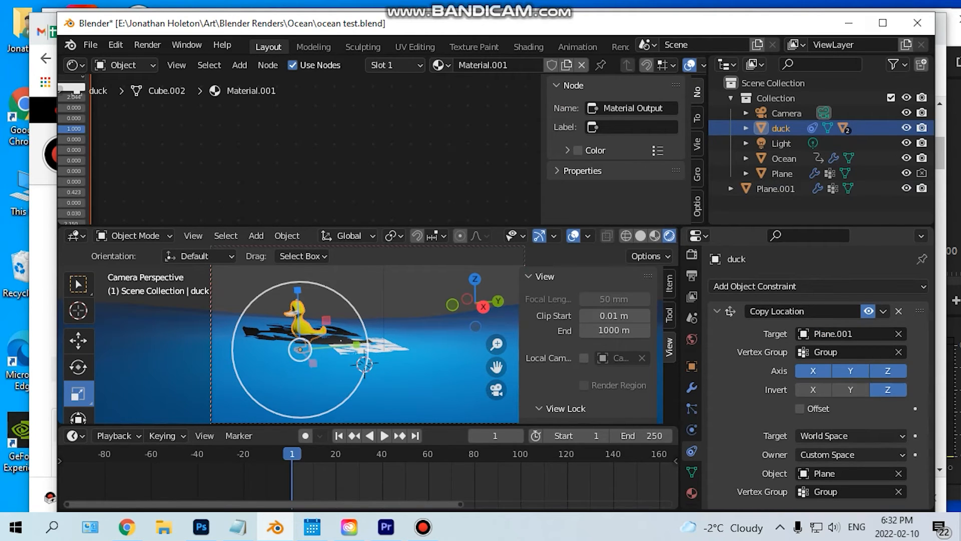
click(845, 352)
key(Return)
- Play the animation to check the duck's motion on the waves, and save the file
key(space)
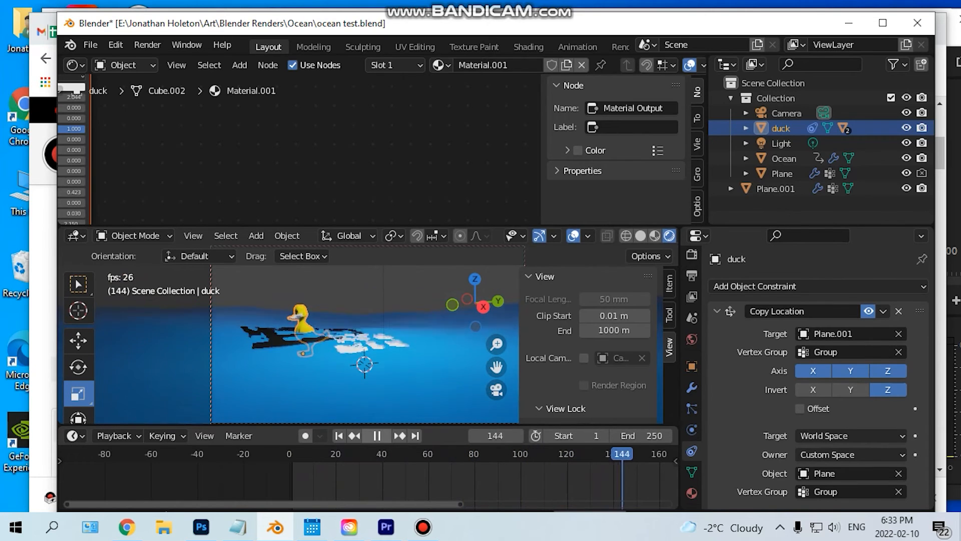
key(space)
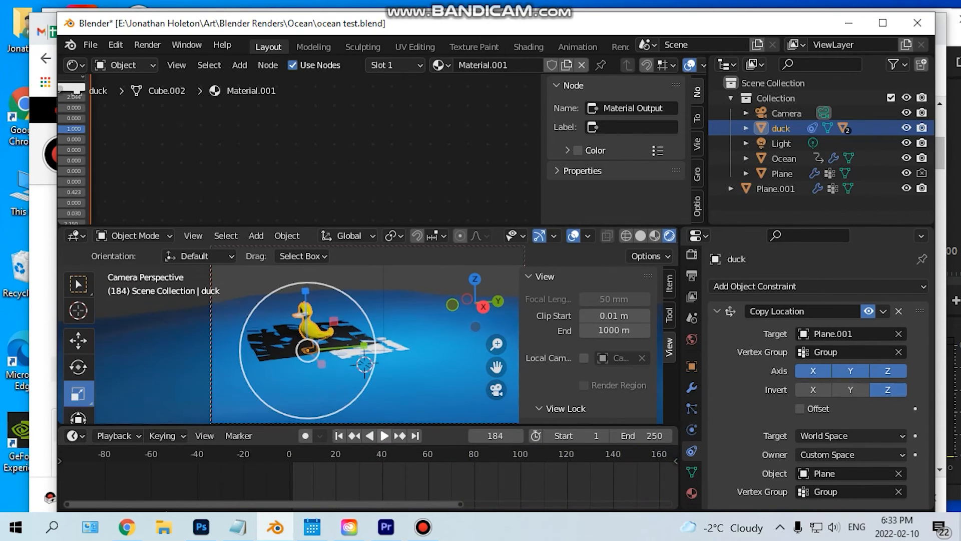
click(90, 45)
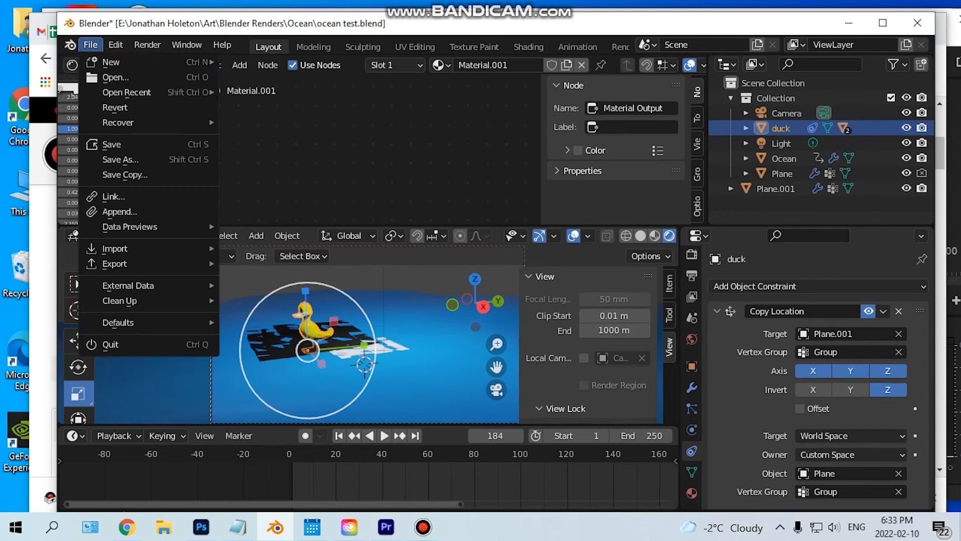
click(110, 144)
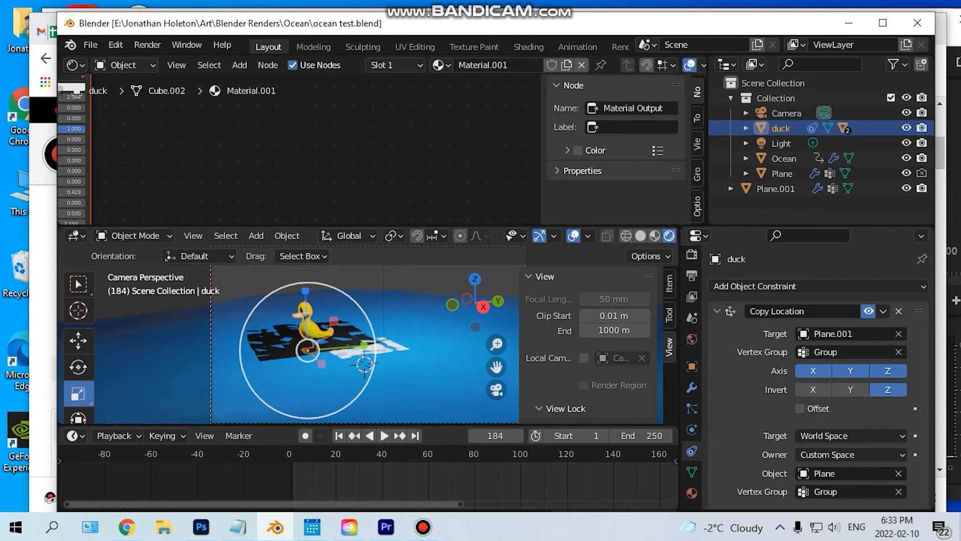
- Switch the render engine to Cycles
click(147, 44)
click(692, 254)
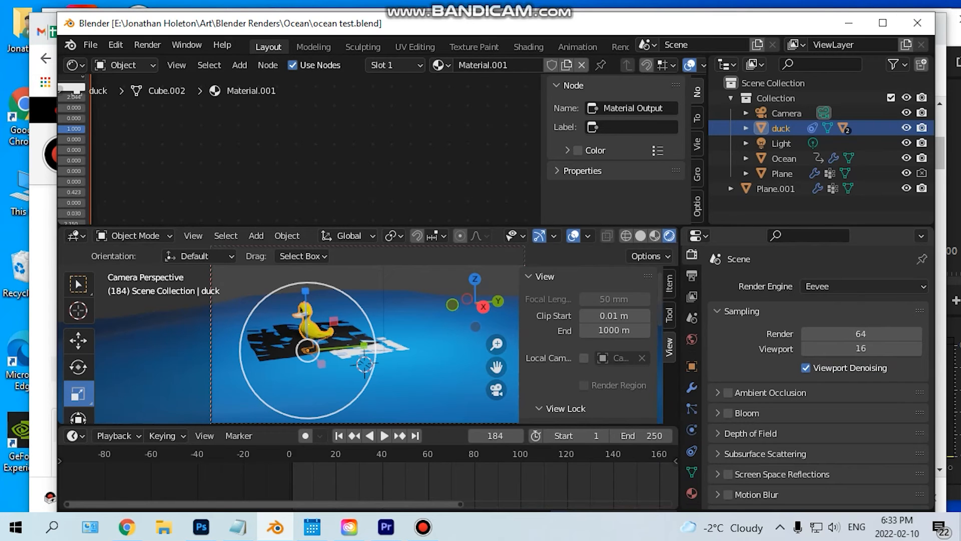
click(863, 286)
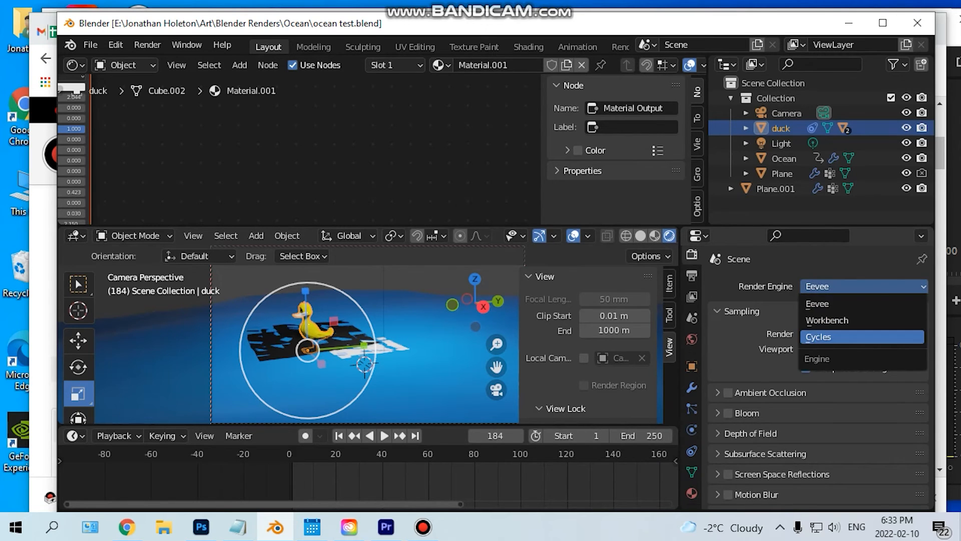
click(826, 337)
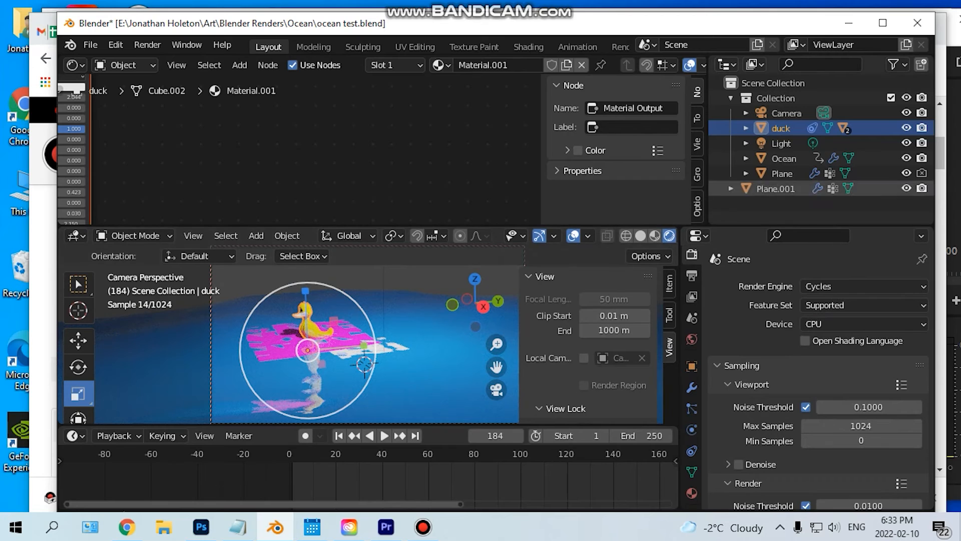
- Hide Plane in the viewport and Plane.001 in both the viewport and renders, and save the file
click(907, 172)
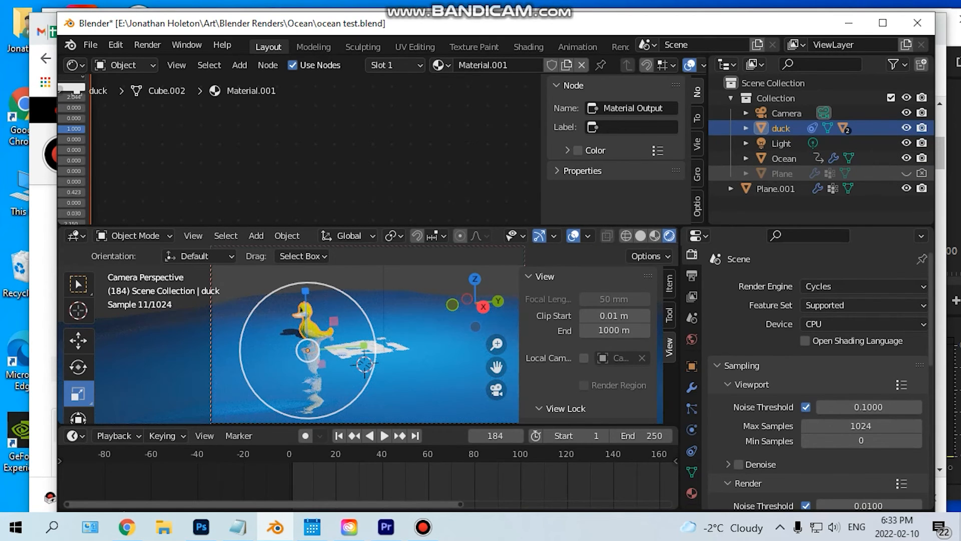
click(907, 188)
click(921, 188)
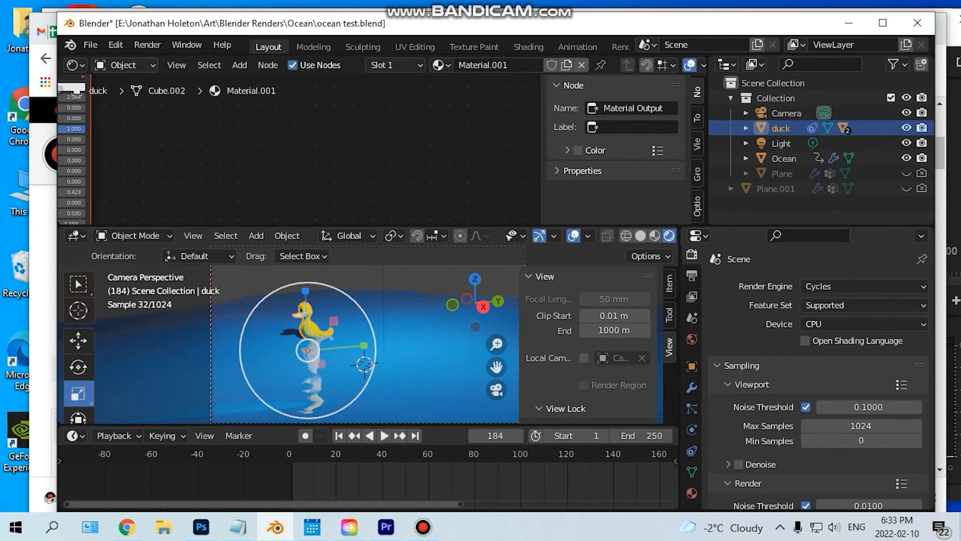
click(90, 44)
click(111, 144)
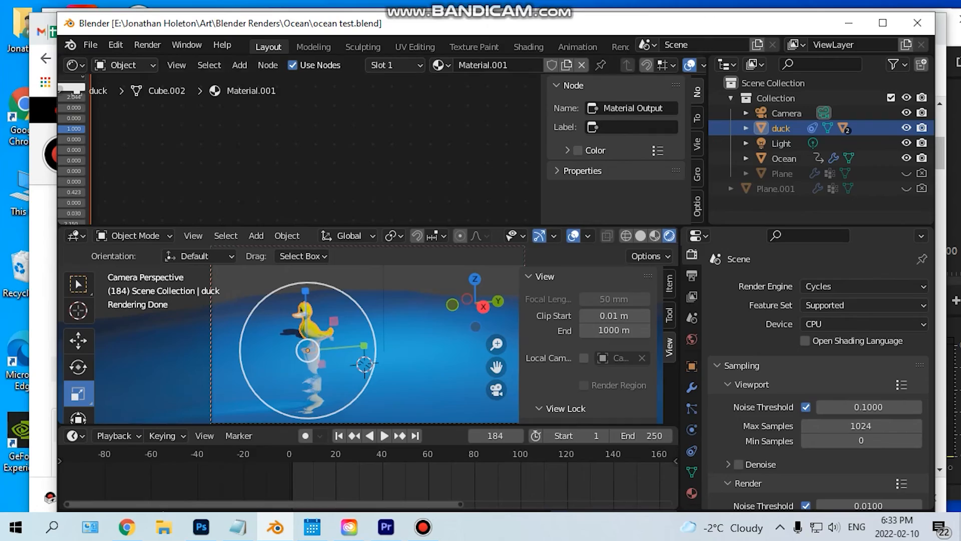
- Render the current frame as an image, inspect the whole picture and close the render
click(147, 45)
click(179, 62)
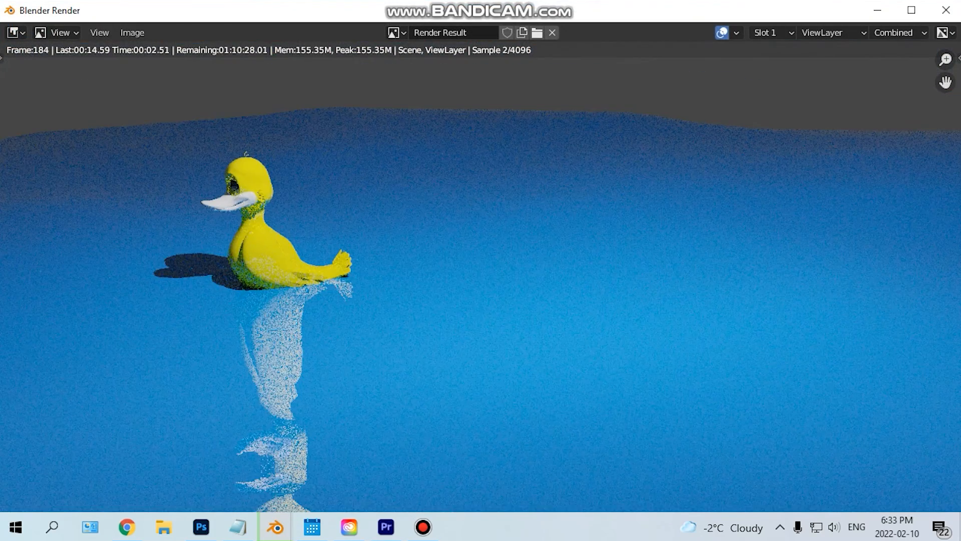
scroll(481, 276, down, 3)
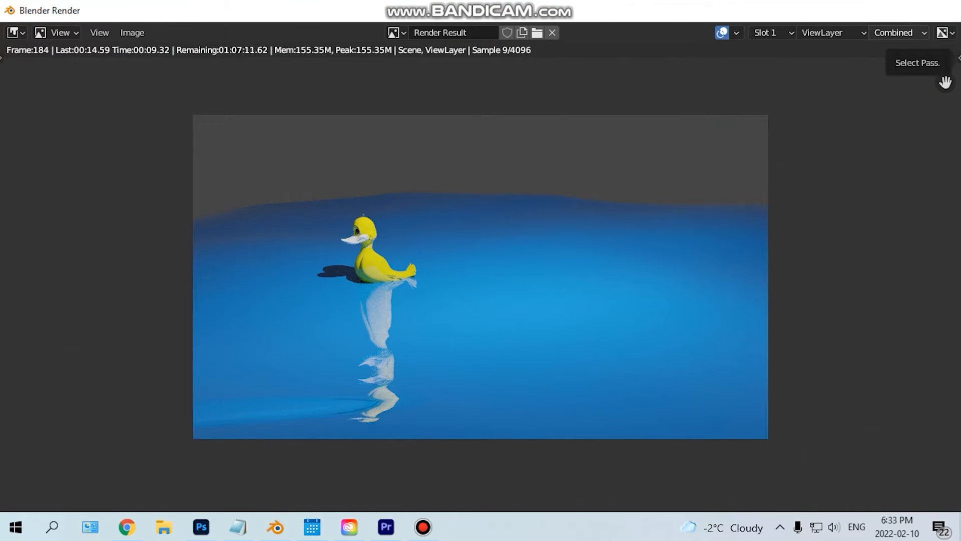
key(Escape)
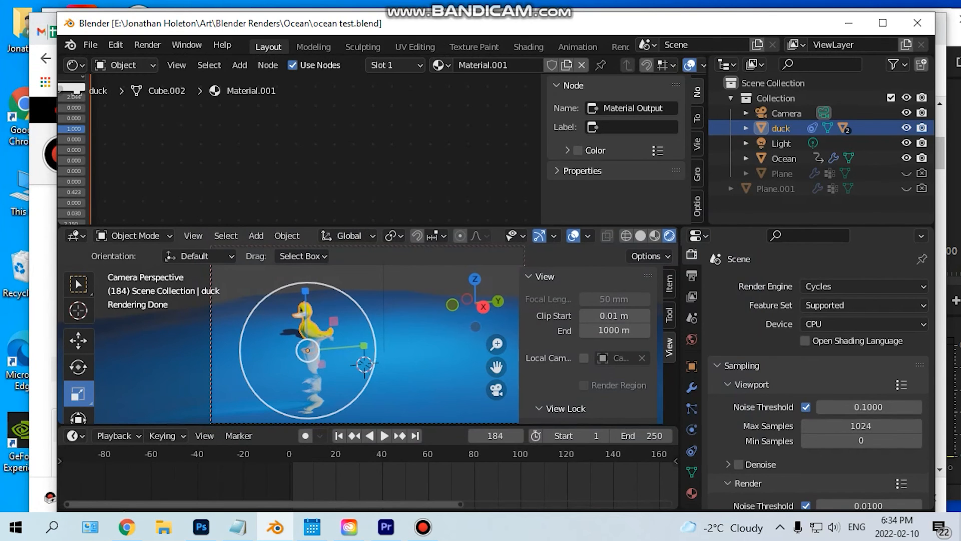
- Play the animation briefly in the Cycles viewport to examine the duck's movement, and stop it
click(384, 435)
click(384, 435)
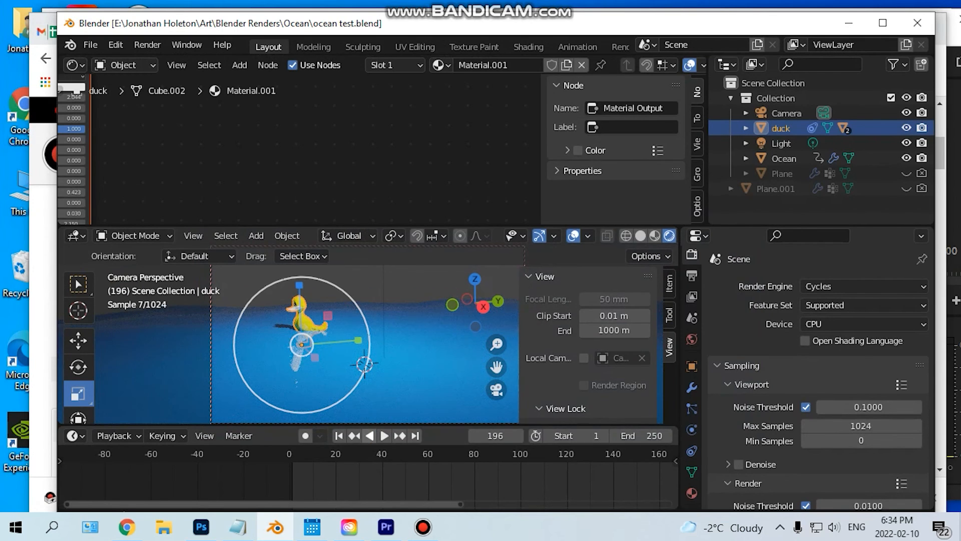